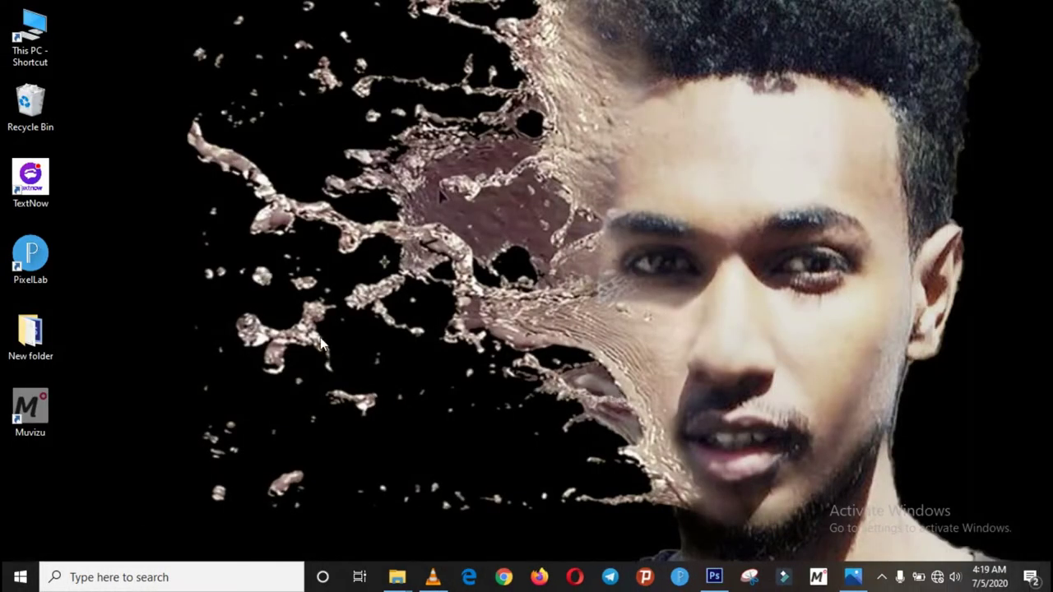
# - Refresh the desktop and bring the Documents folder containing 84.jpg to the front
pyautogui.rightClick(320, 340)
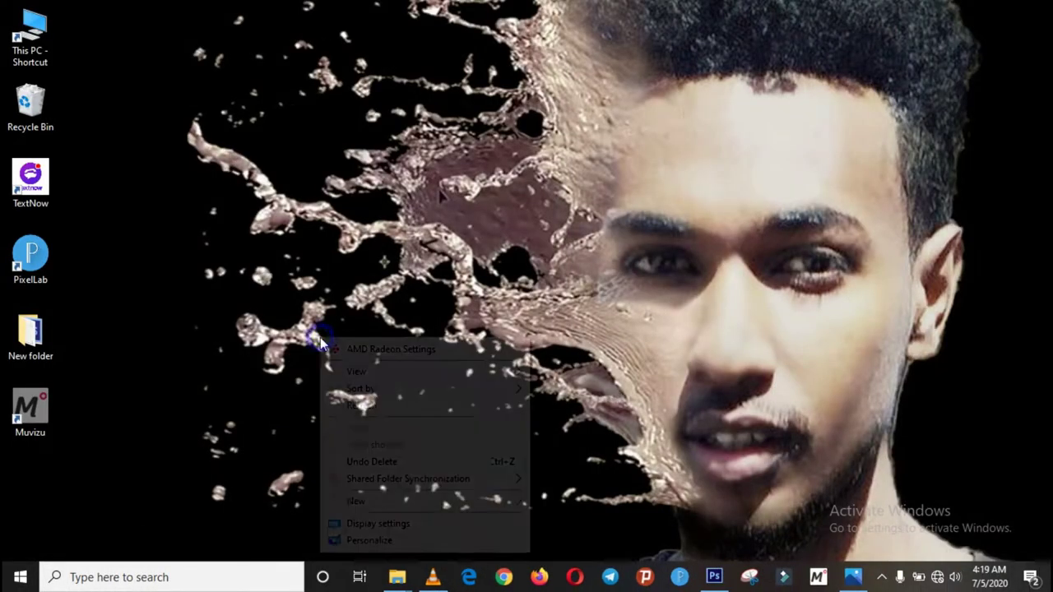
pyautogui.click(381, 408)
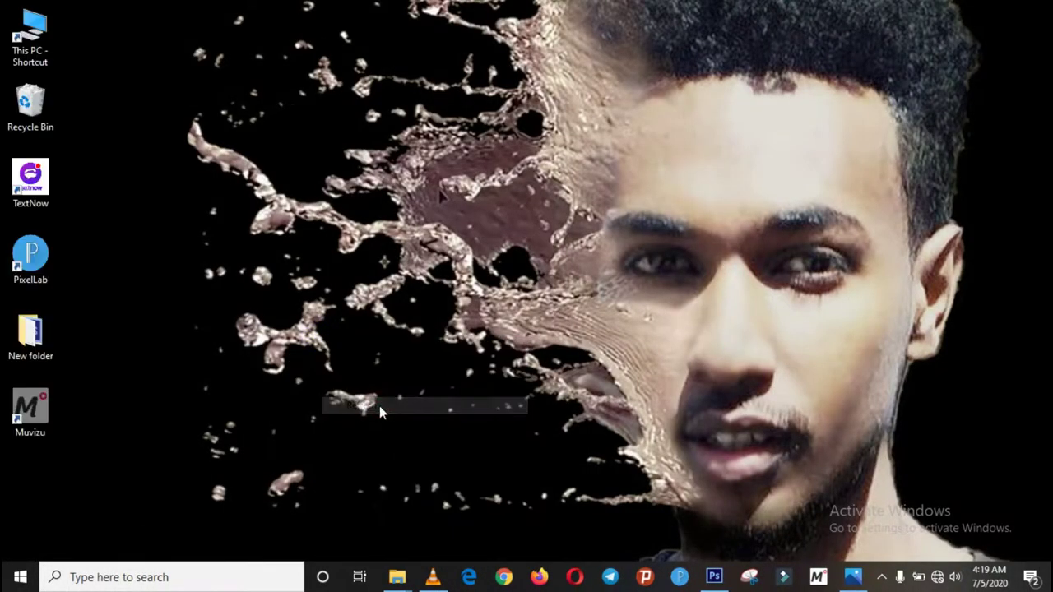
pyautogui.moveTo(396, 577)
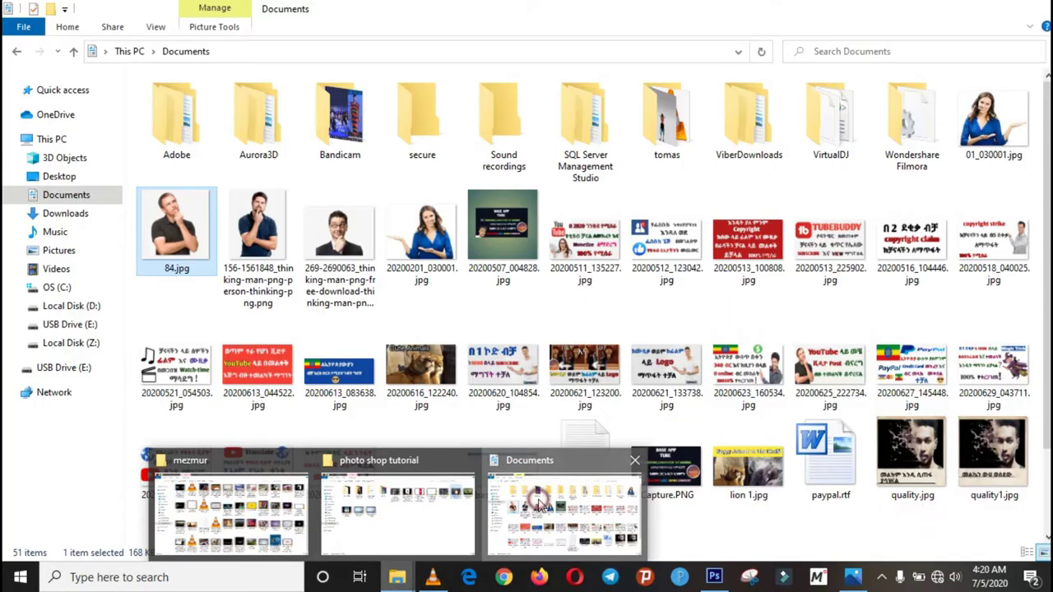
pyautogui.click(539, 502)
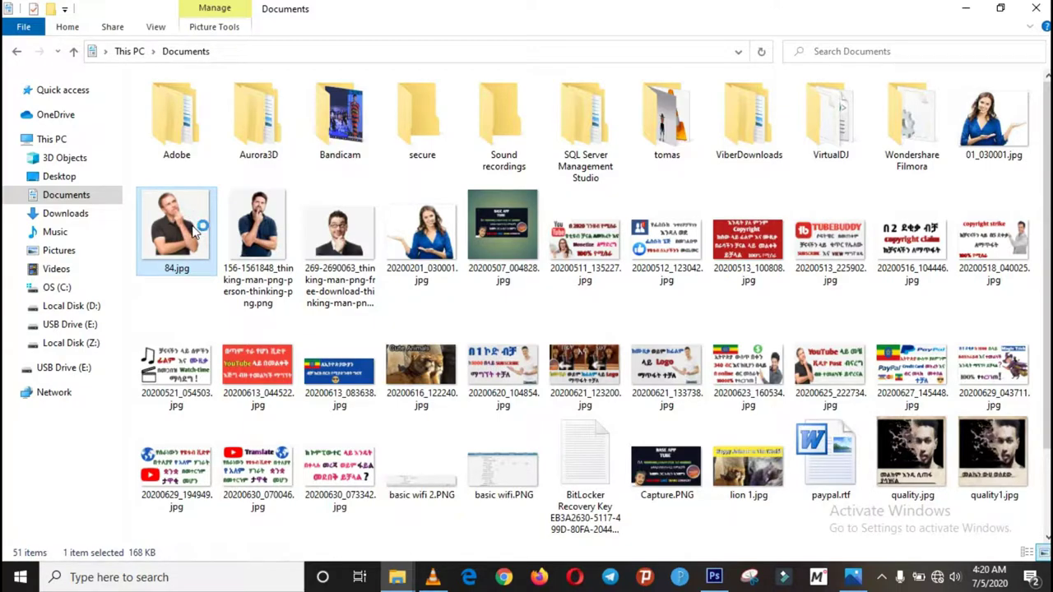
# - Preview 84.jpg in Photos, zooming in on the polo shirt, then minimise the viewer
pyautogui.doubleClick(194, 233)
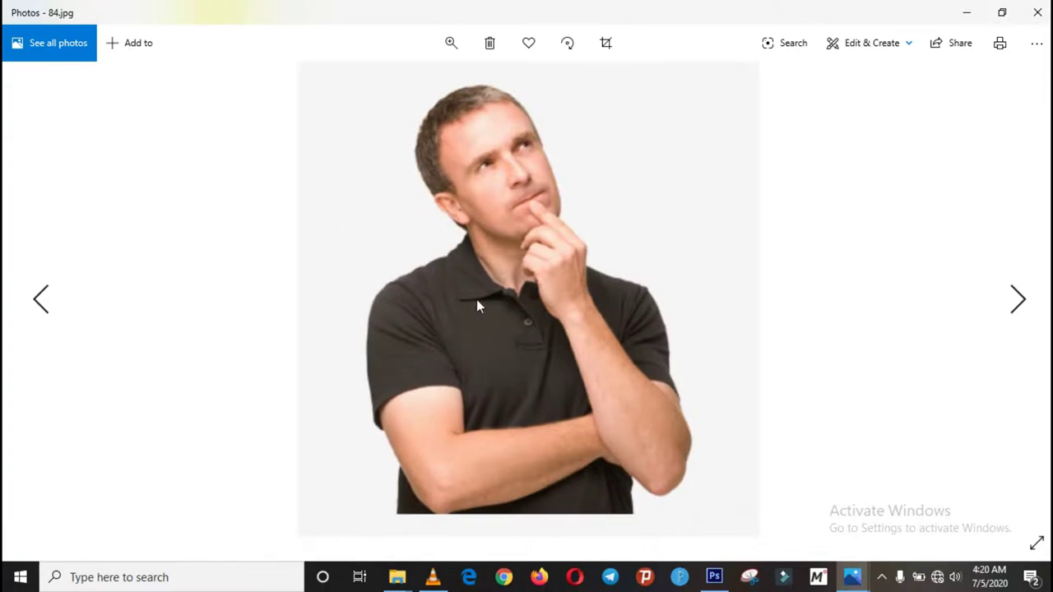
pyautogui.doubleClick(463, 331)
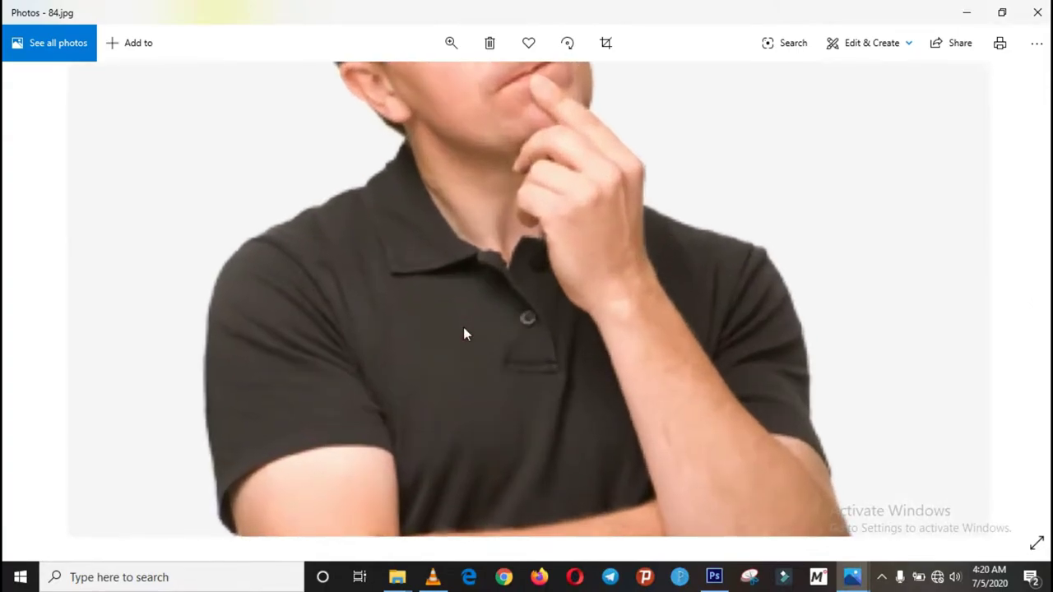
pyautogui.moveTo(484, 350); pyautogui.dragTo(457, 254)
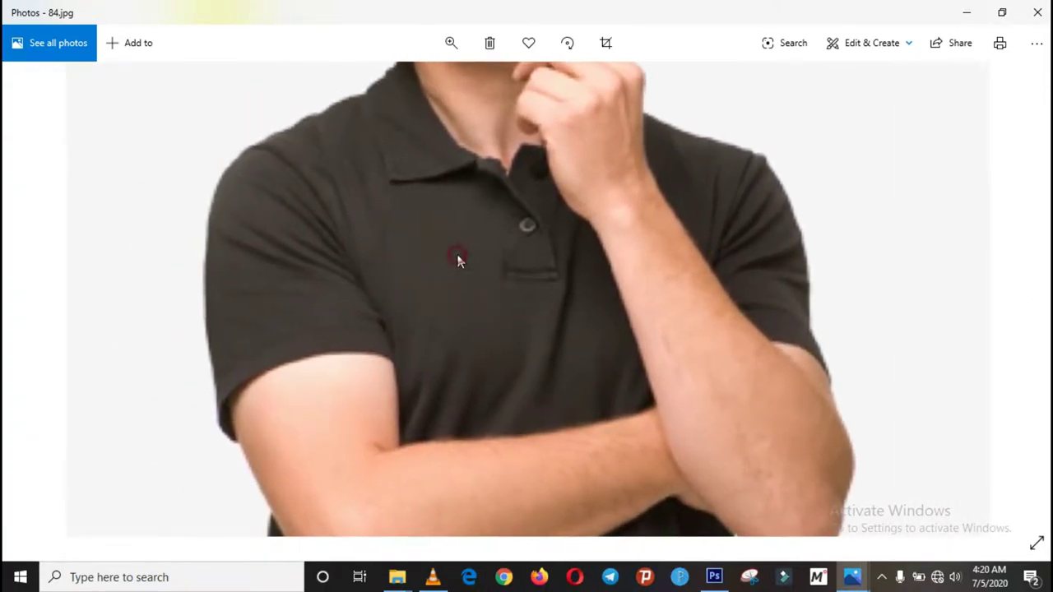
pyautogui.doubleClick(457, 254)
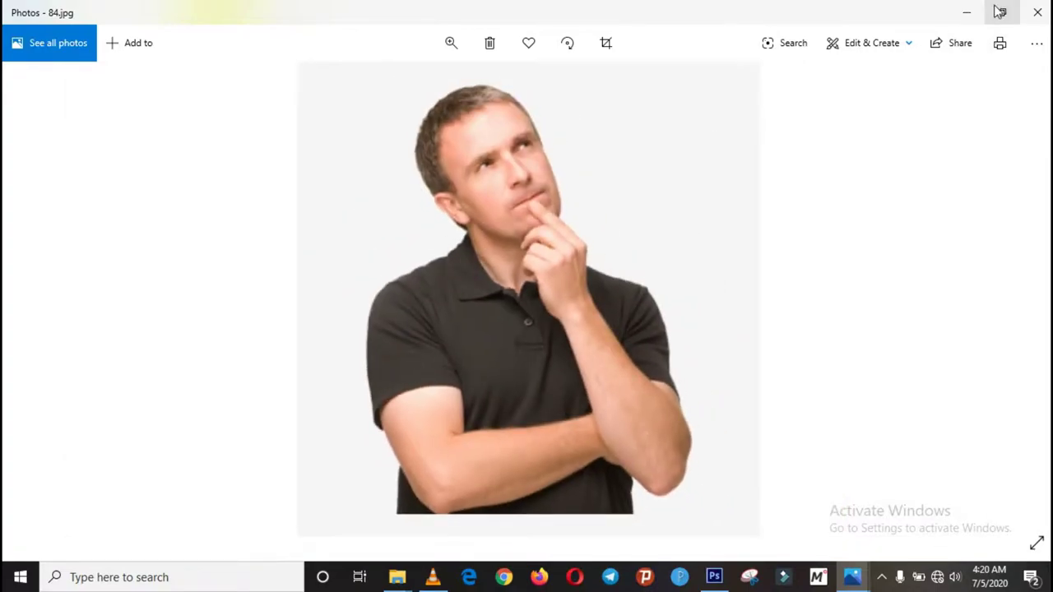
pyautogui.click(967, 12)
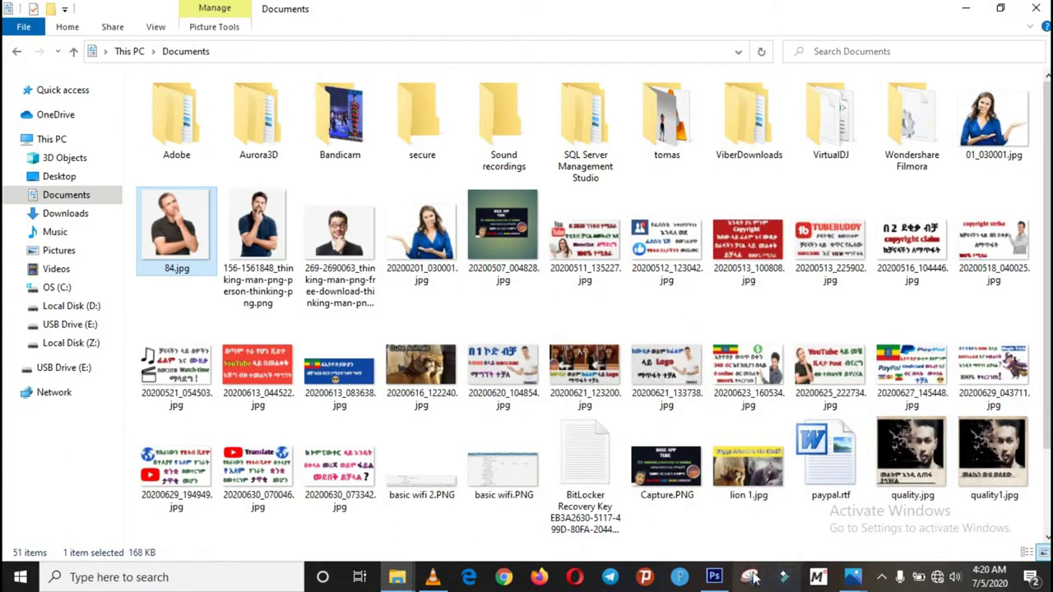
# - Drag 84.jpg from Documents into Photoshop so it opens as a document at 66.7%
pyautogui.click(714, 578)
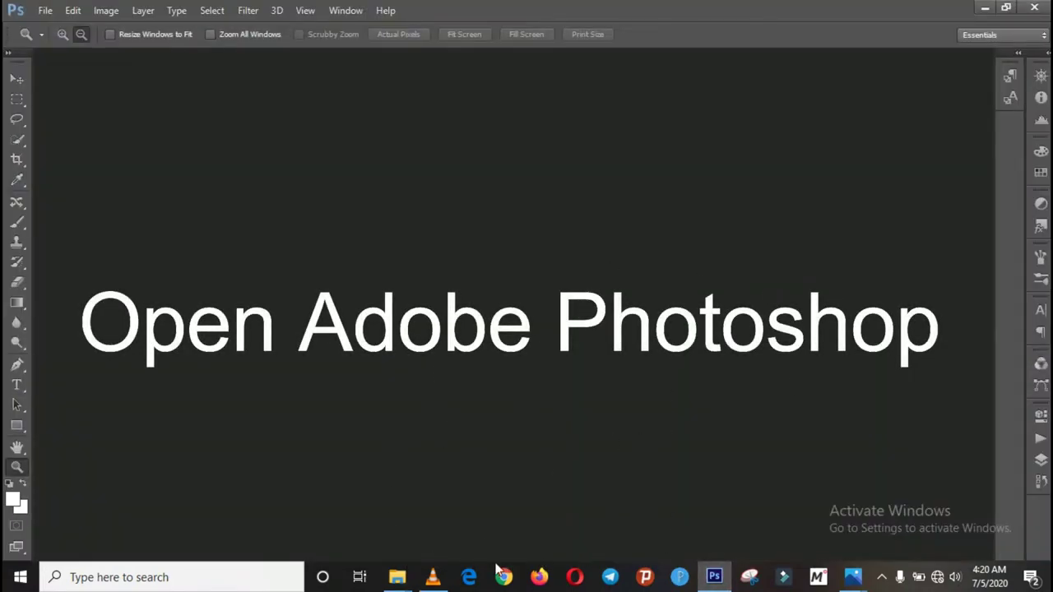
pyautogui.moveTo(397, 578)
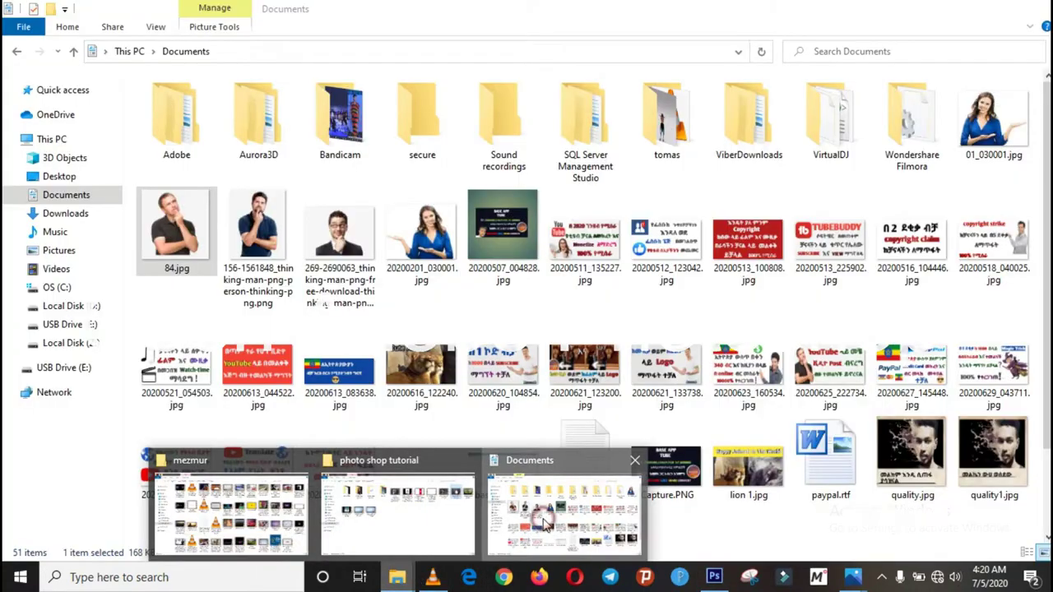
pyautogui.click(543, 524)
pyautogui.moveTo(193, 233); pyautogui.dragTo(724, 560)
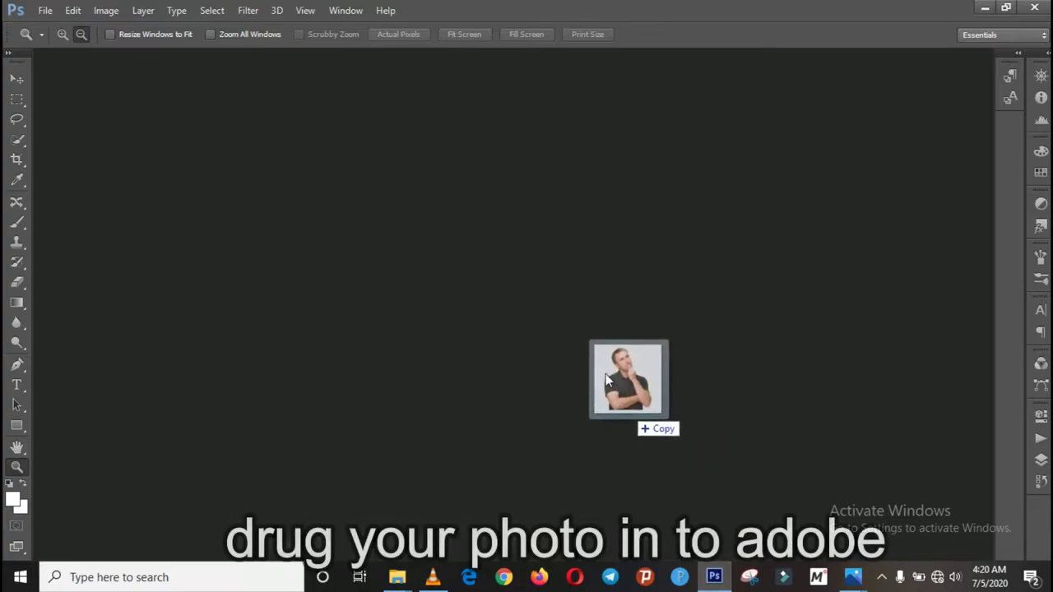
pyautogui.moveTo(724, 559); pyautogui.dragTo(549, 322)
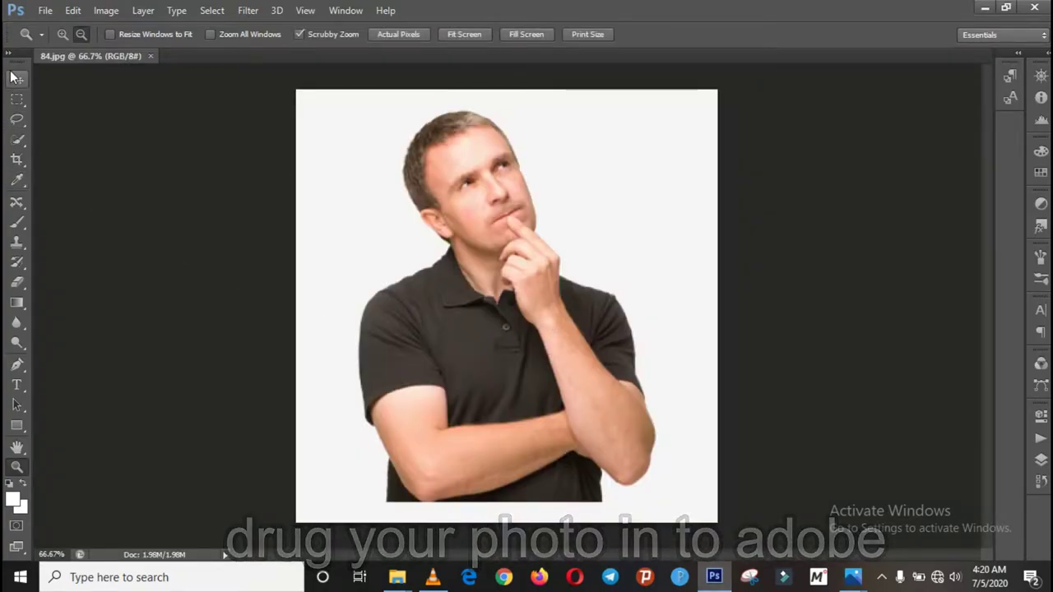
# - Quick-select the whole dark polo shirt in add mode, down to its bottom hem and corner
pyautogui.click(17, 140)
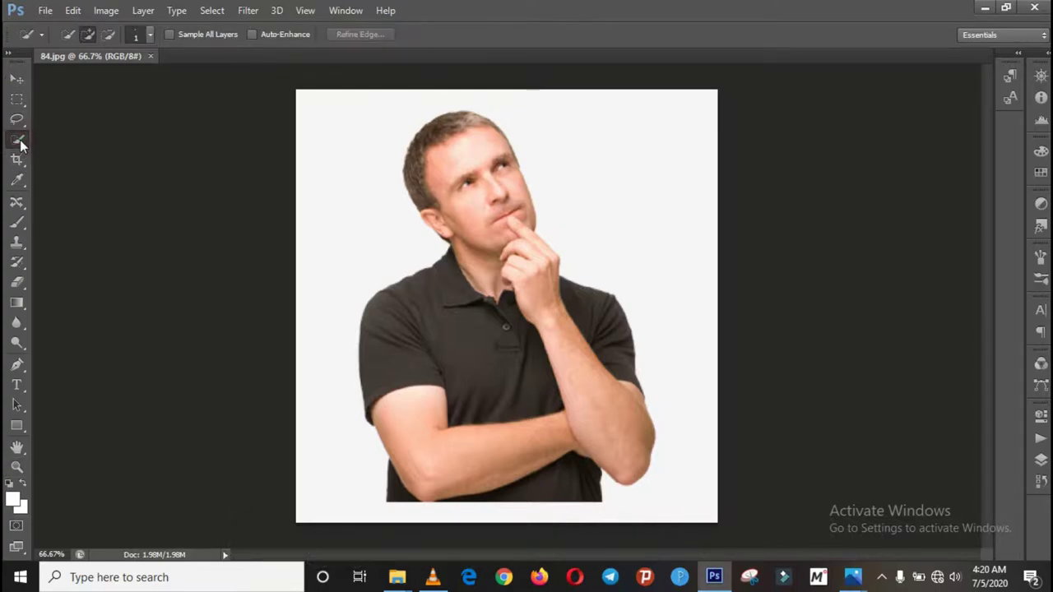
pyautogui.click(87, 36)
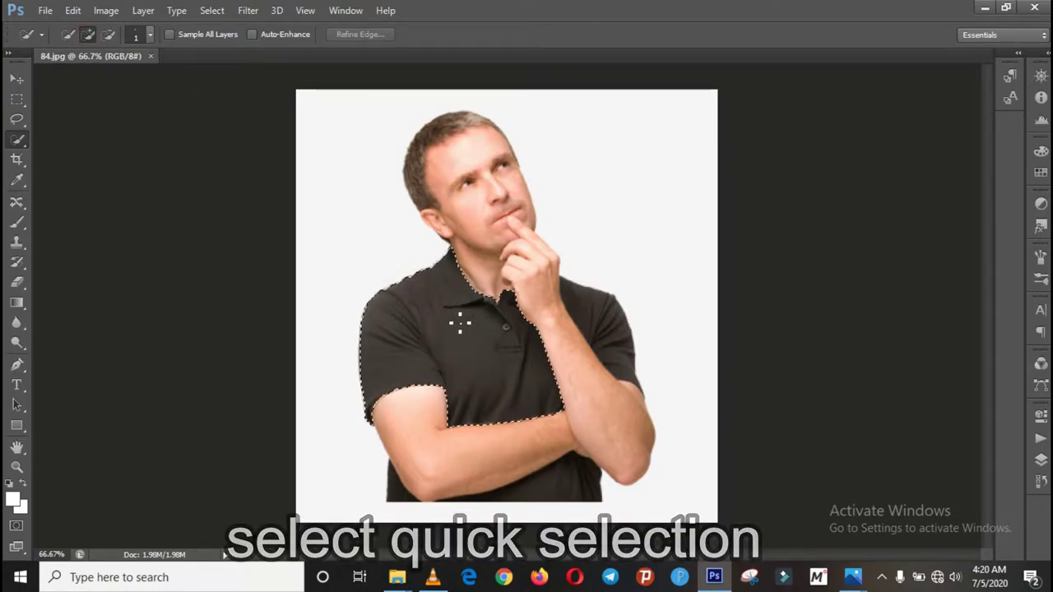
pyautogui.moveTo(463, 323); pyautogui.dragTo(460, 323)
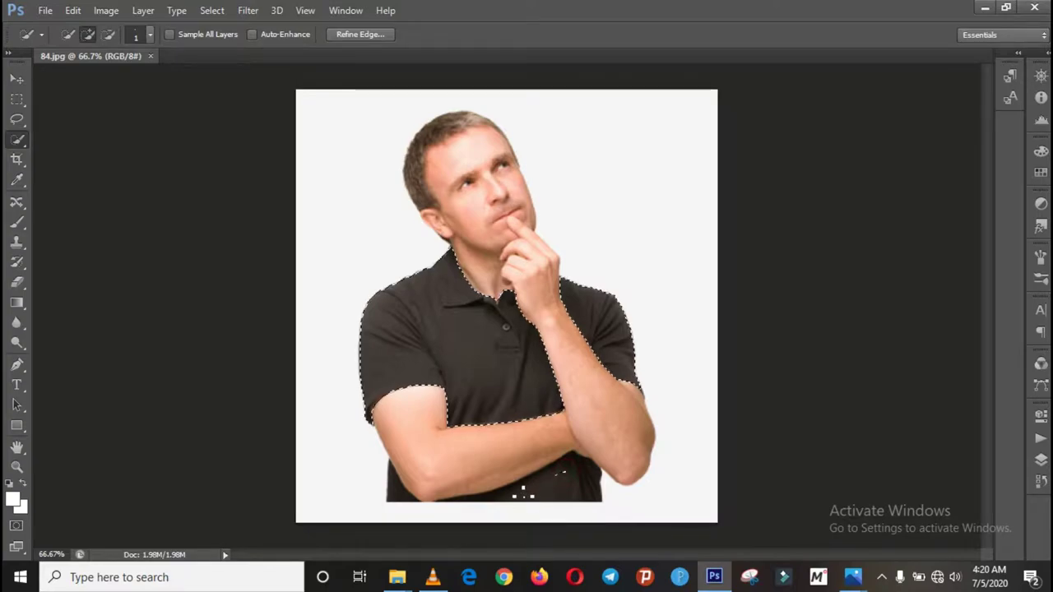
pyautogui.moveTo(522, 494); pyautogui.dragTo(563, 490)
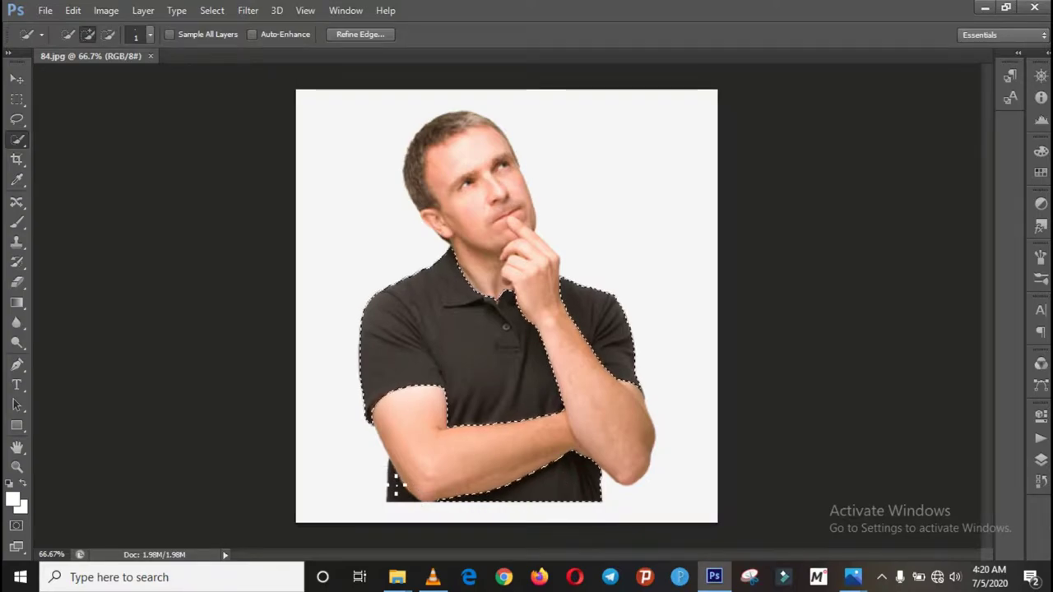
pyautogui.click(392, 483)
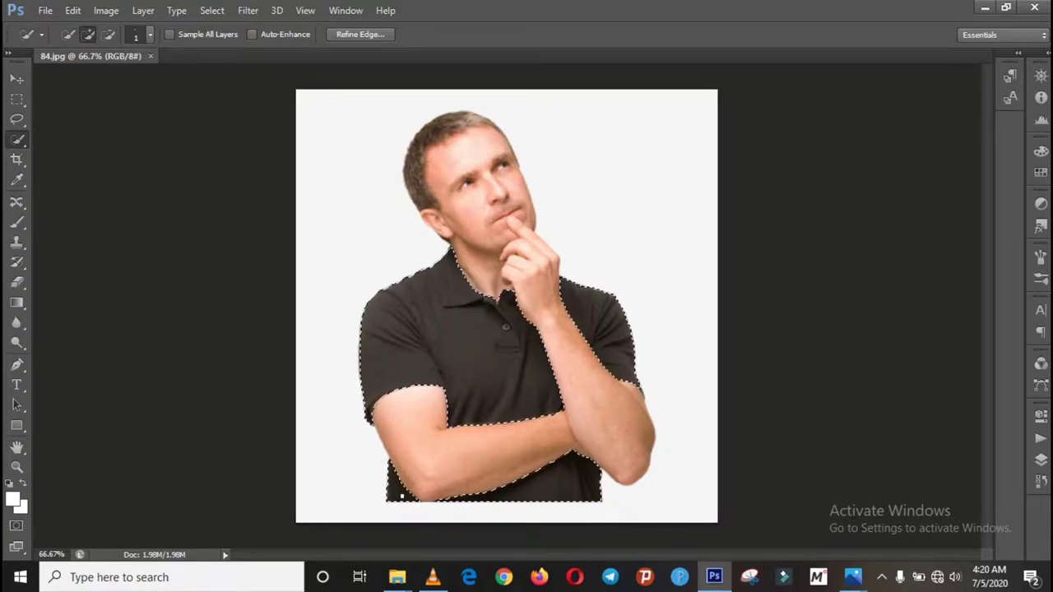
pyautogui.click(15, 468)
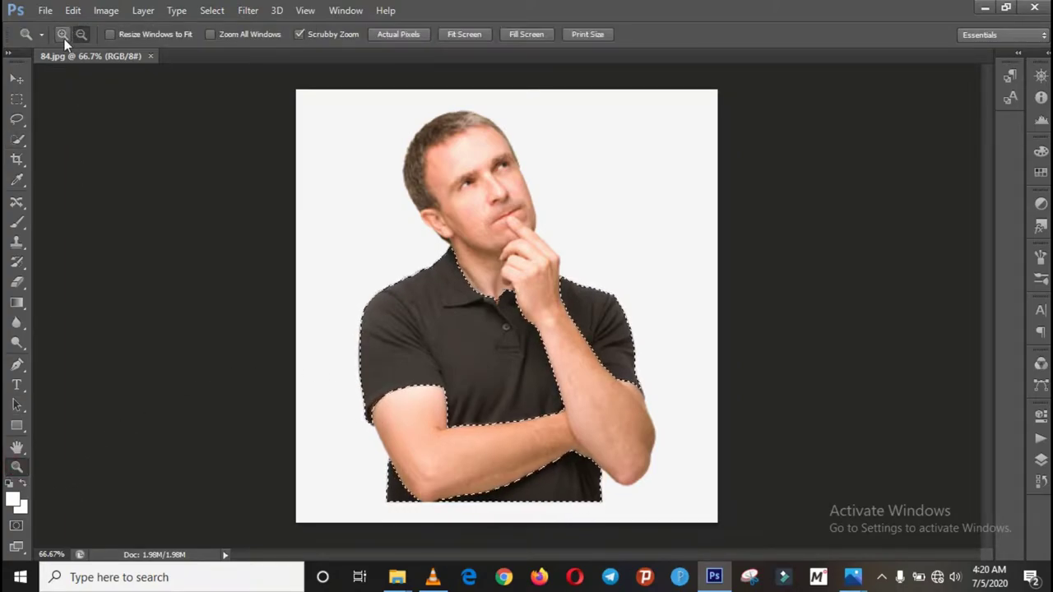
pyautogui.click(243, 322)
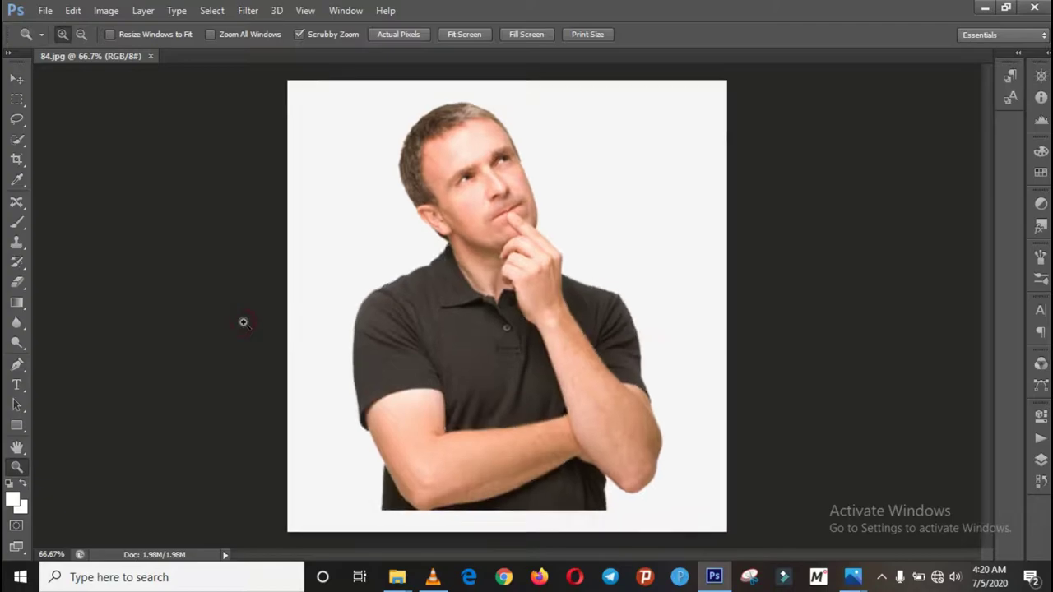
pyautogui.click(244, 322)
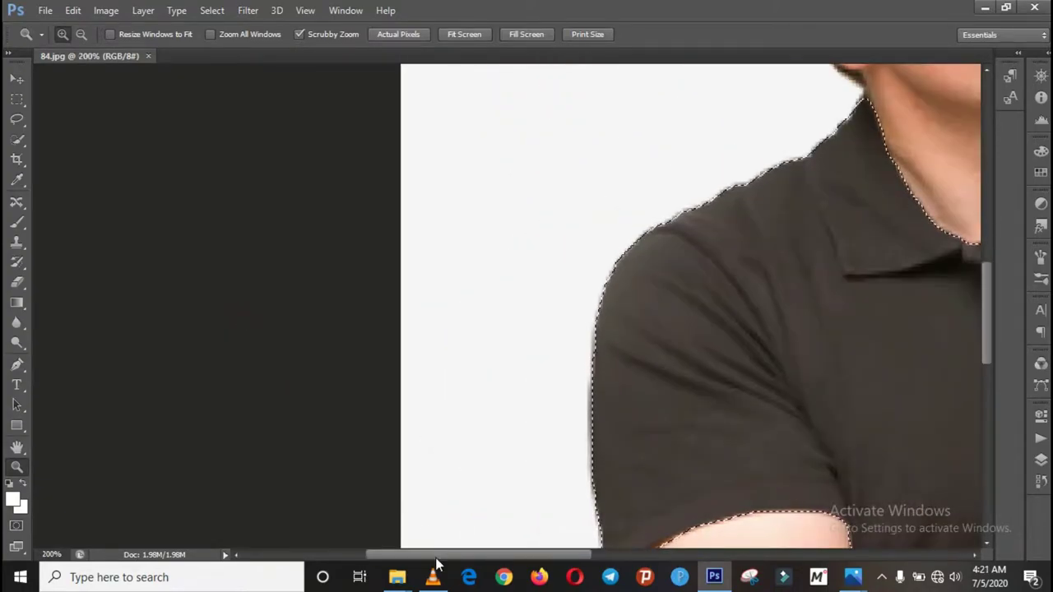
pyautogui.moveTo(444, 556); pyautogui.dragTo(595, 556)
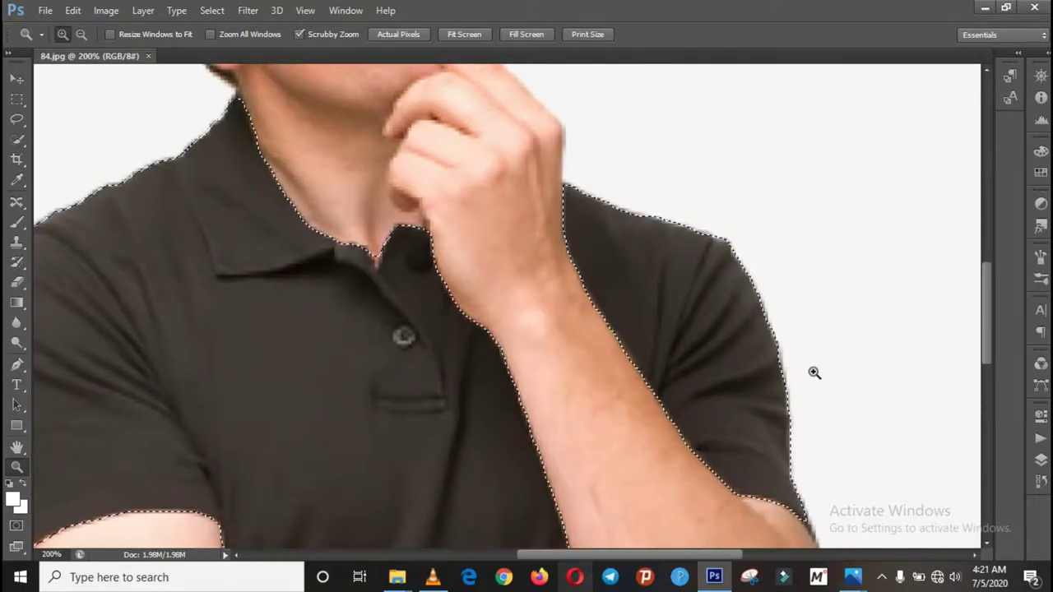
pyautogui.moveTo(984, 343)
pyautogui.mouseDown()
pyautogui.moveTo(987, 419)
pyautogui.moveTo(980, 300)
pyautogui.mouseUp()
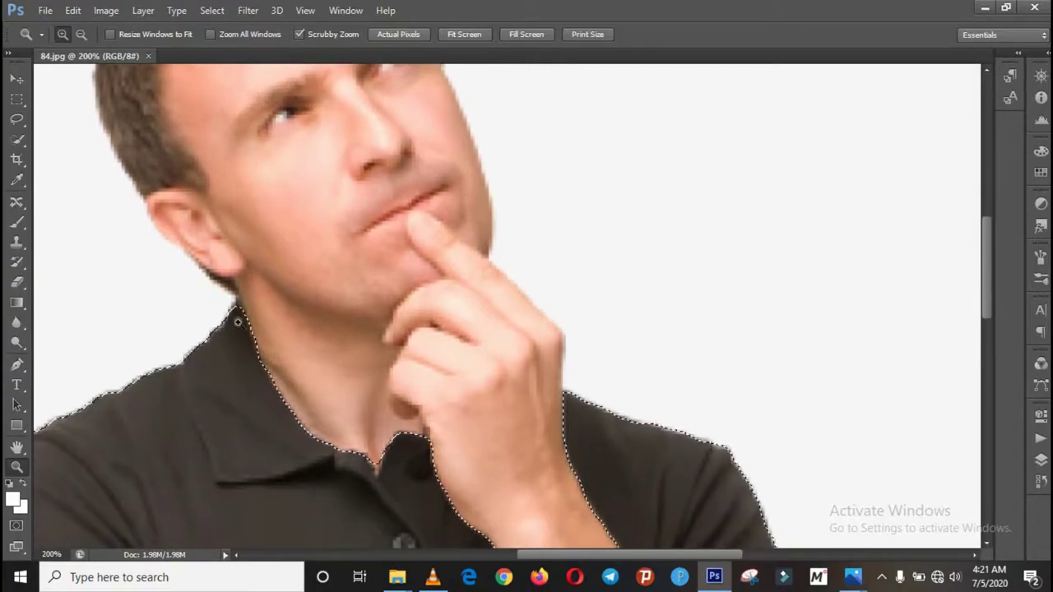
pyautogui.click(18, 142)
pyautogui.click(106, 35)
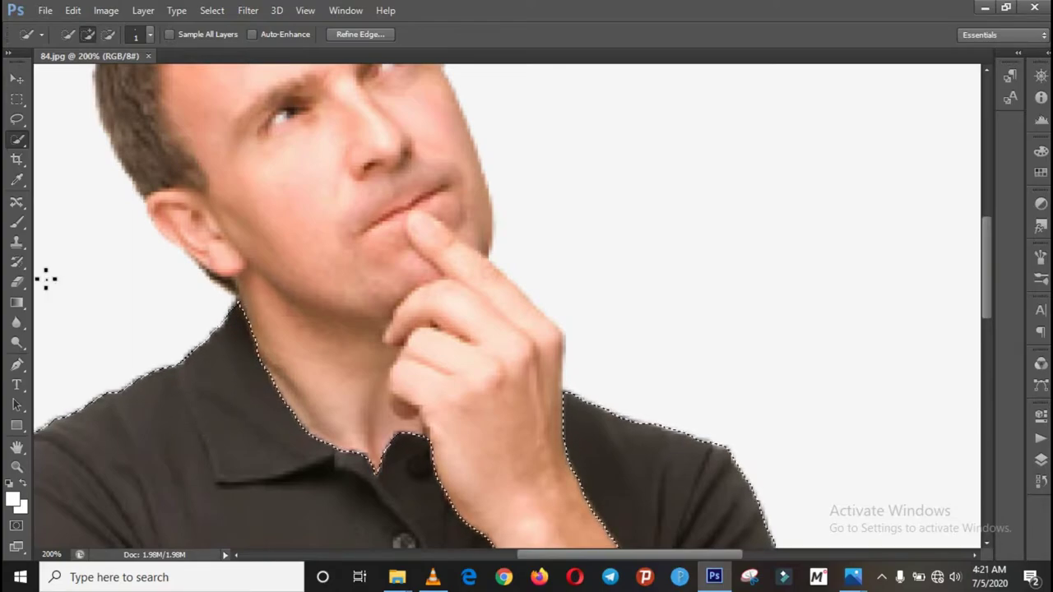
pyautogui.click(18, 467)
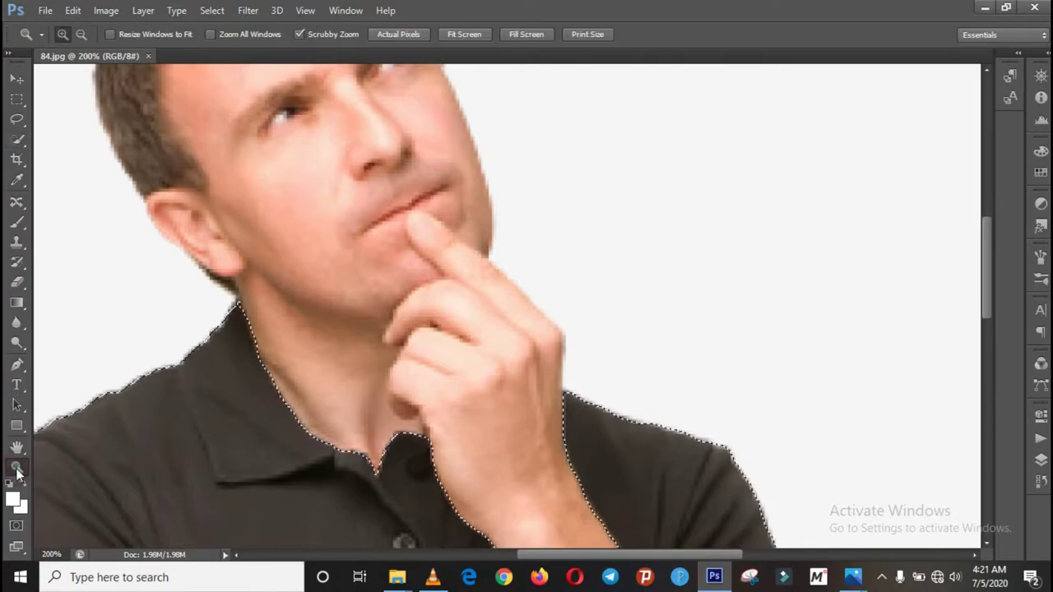
pyautogui.click(80, 34)
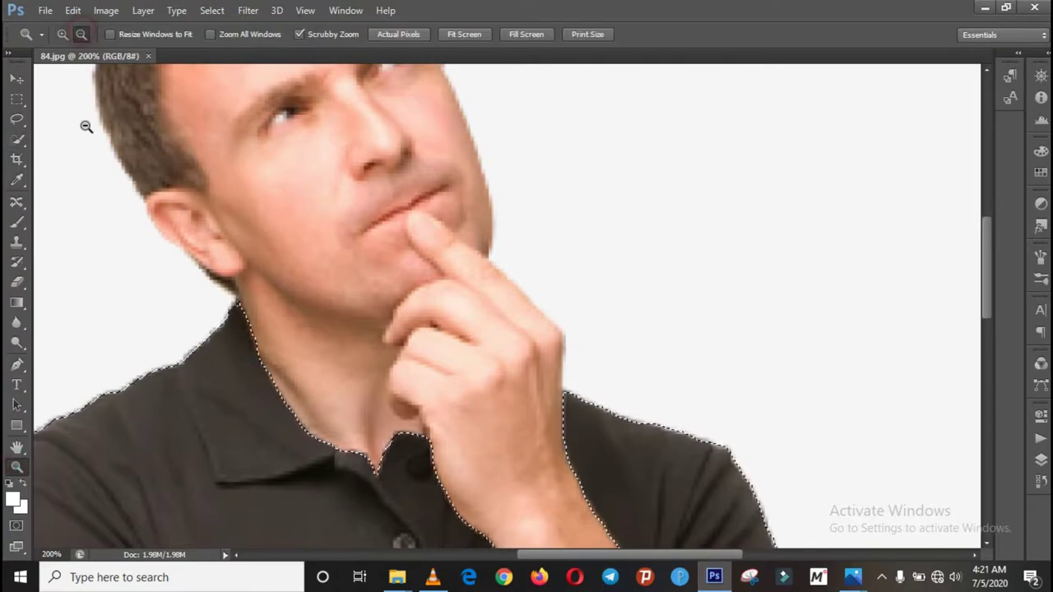
pyautogui.click(91, 205)
pyautogui.click(91, 206)
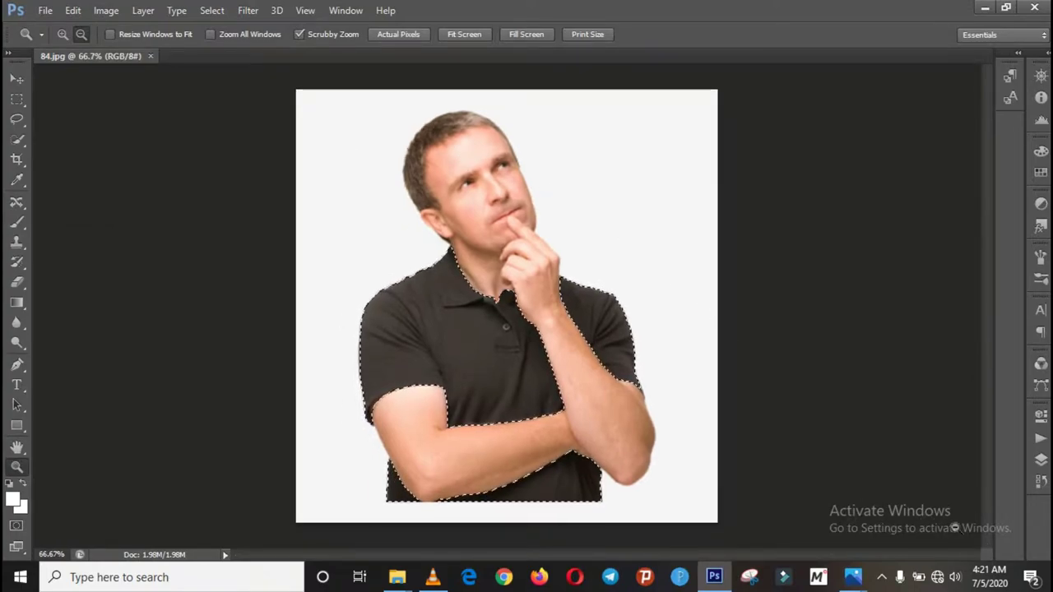
# - Add a Solid Color fill layer, Color Fill 1, over the shirt selection
pyautogui.click(1040, 460)
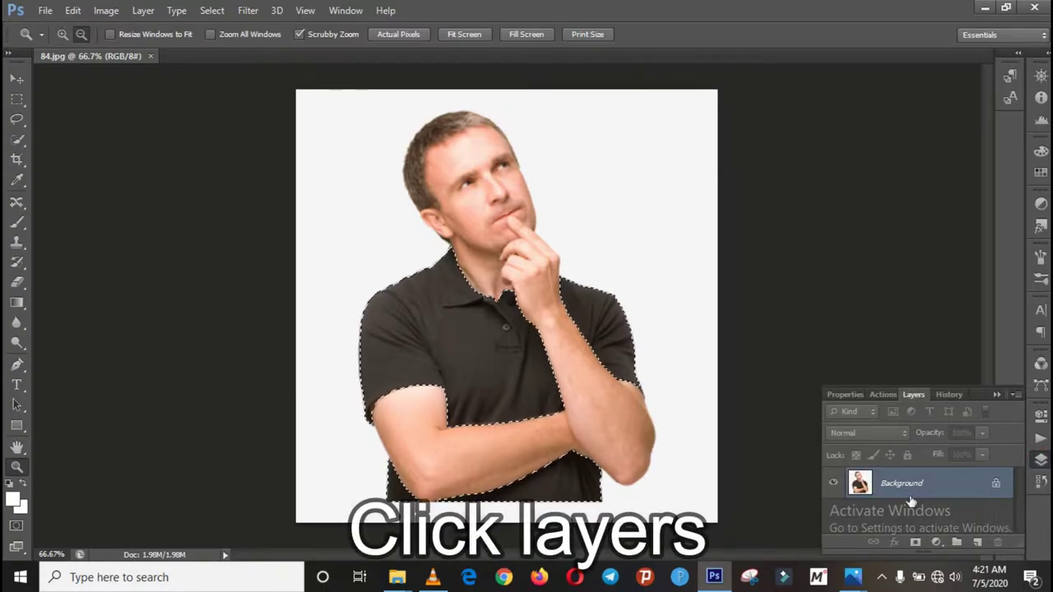
pyautogui.click(938, 543)
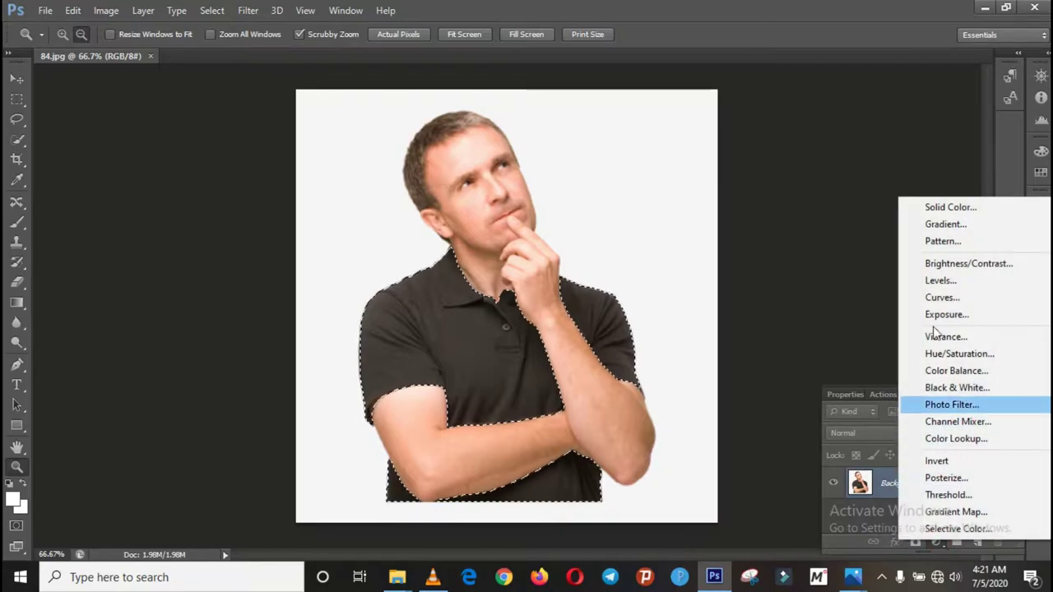
pyautogui.click(949, 206)
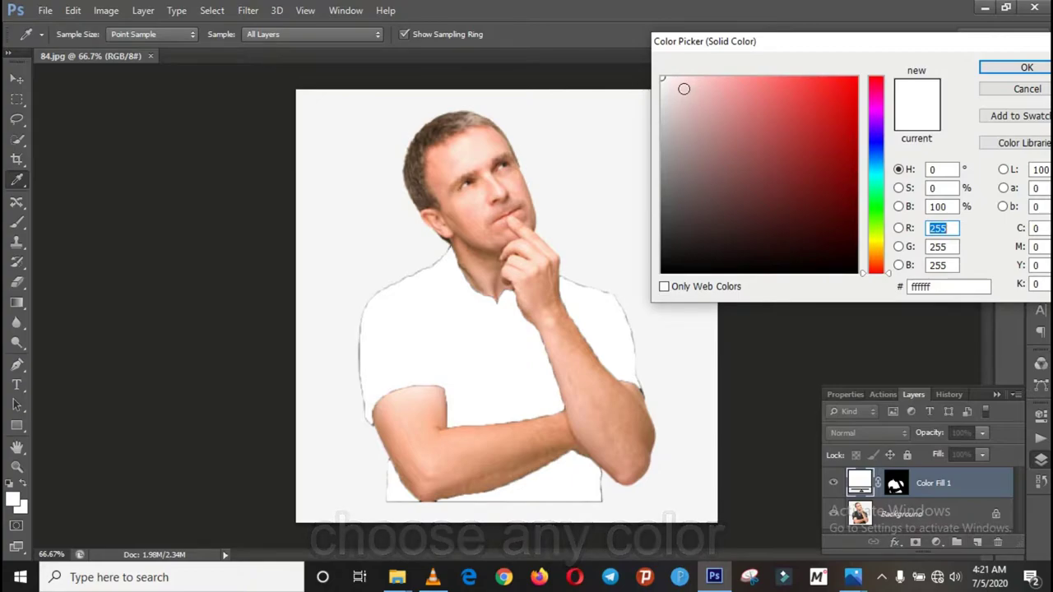
# - Set Color Fill 1 to medium blue #3e5ab5 in the Color Picker and confirm
pyautogui.click(779, 91)
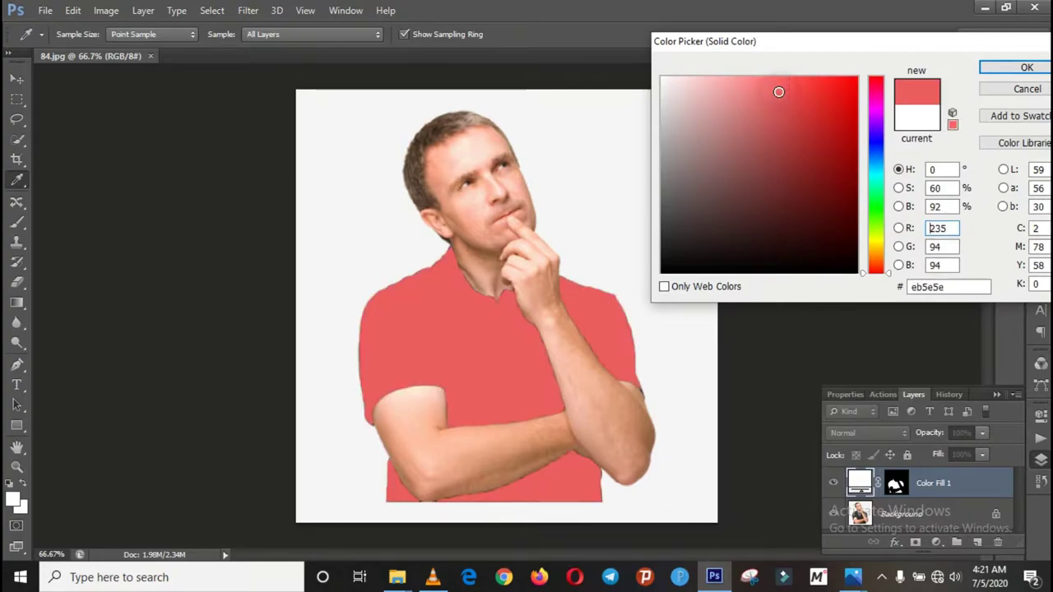
pyautogui.moveTo(778, 91); pyautogui.dragTo(814, 179)
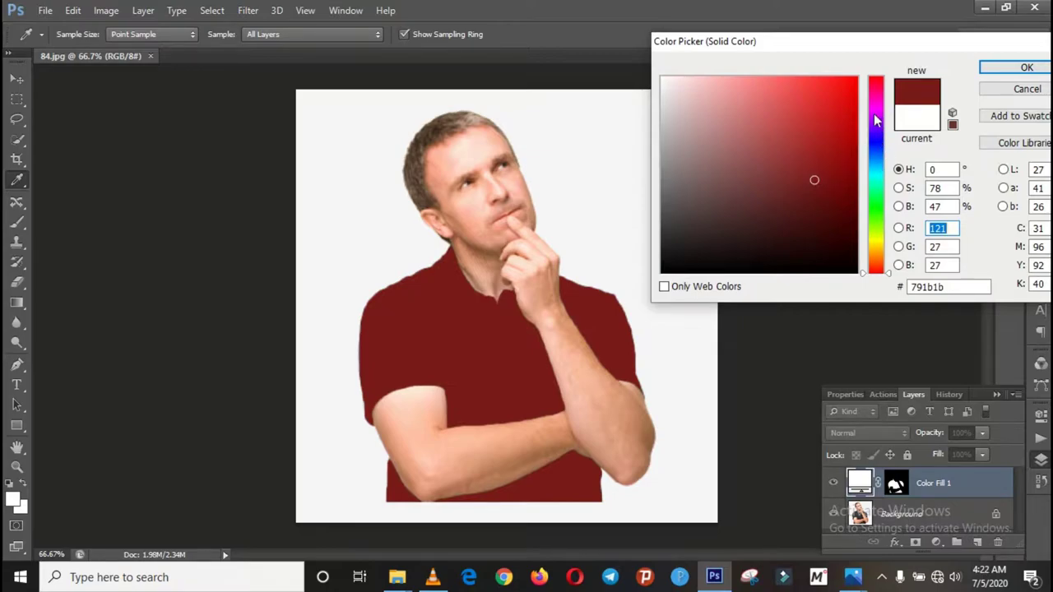
pyautogui.moveTo(875, 99); pyautogui.dragTo(881, 155)
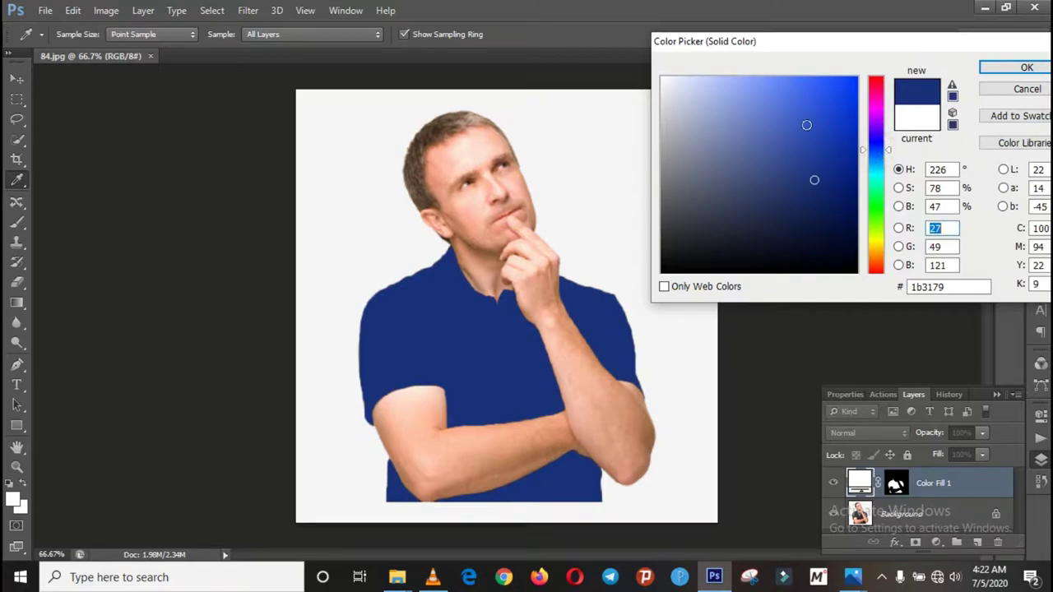
pyautogui.moveTo(783, 116); pyautogui.dragTo(765, 102)
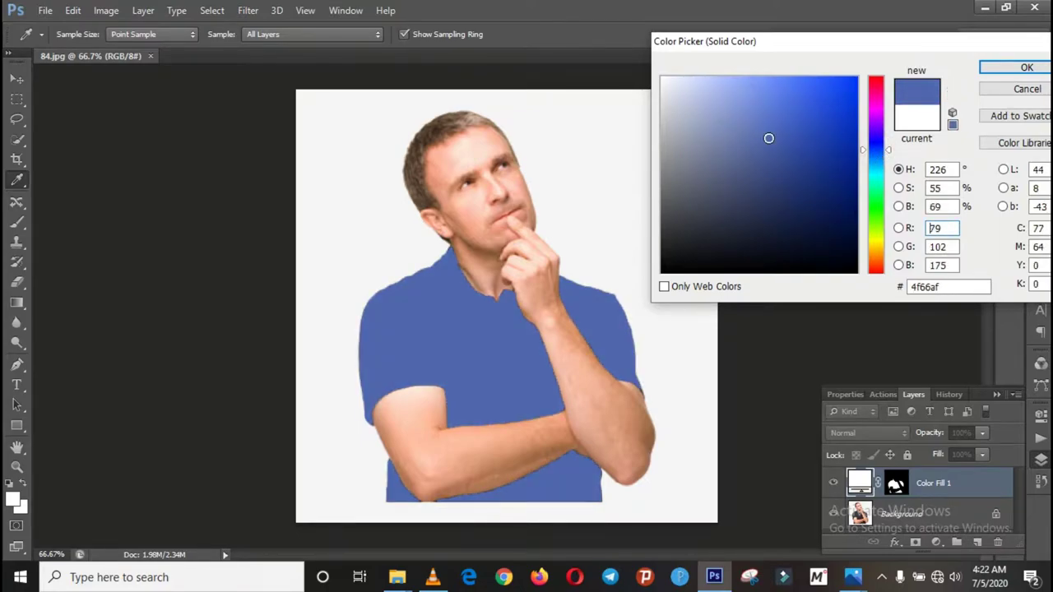
pyautogui.moveTo(745, 103)
pyautogui.mouseDown()
pyautogui.moveTo(807, 136)
pyautogui.moveTo(829, 167)
pyautogui.moveTo(788, 170)
pyautogui.moveTo(796, 189)
pyautogui.mouseUp()
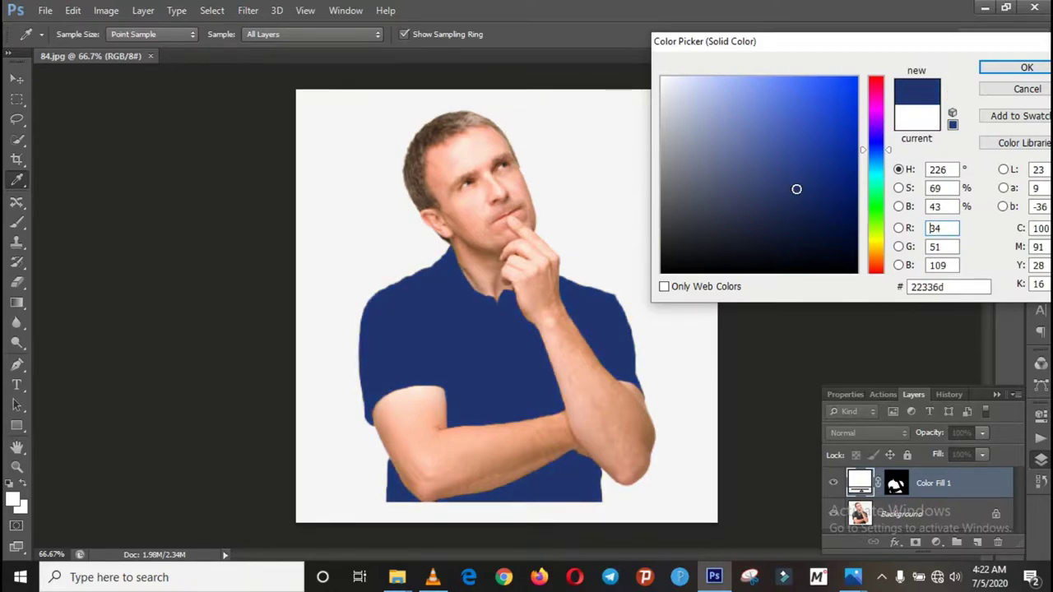
pyautogui.click(789, 133)
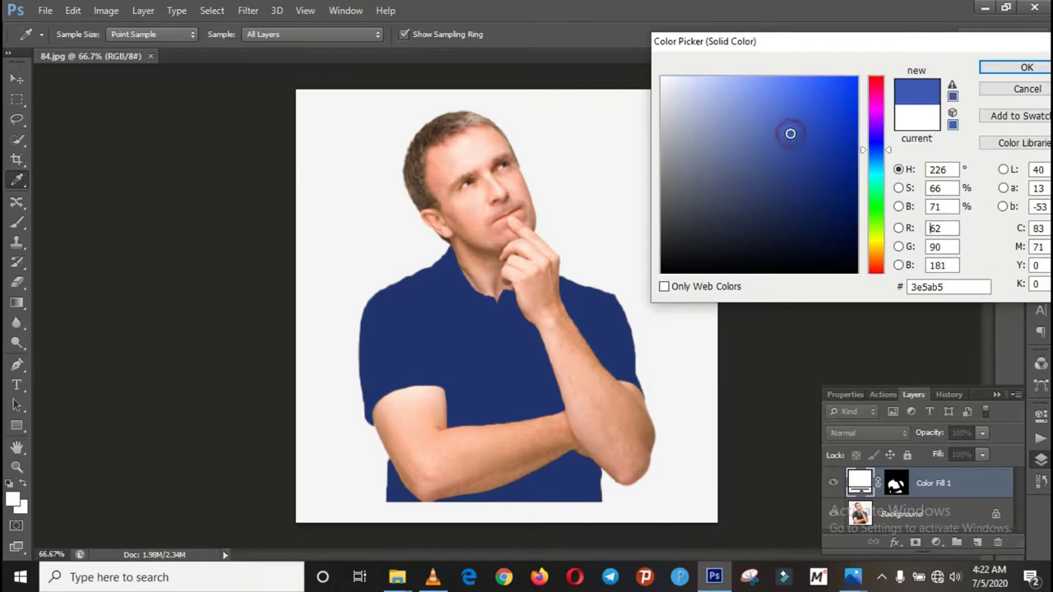
pyautogui.click(1002, 69)
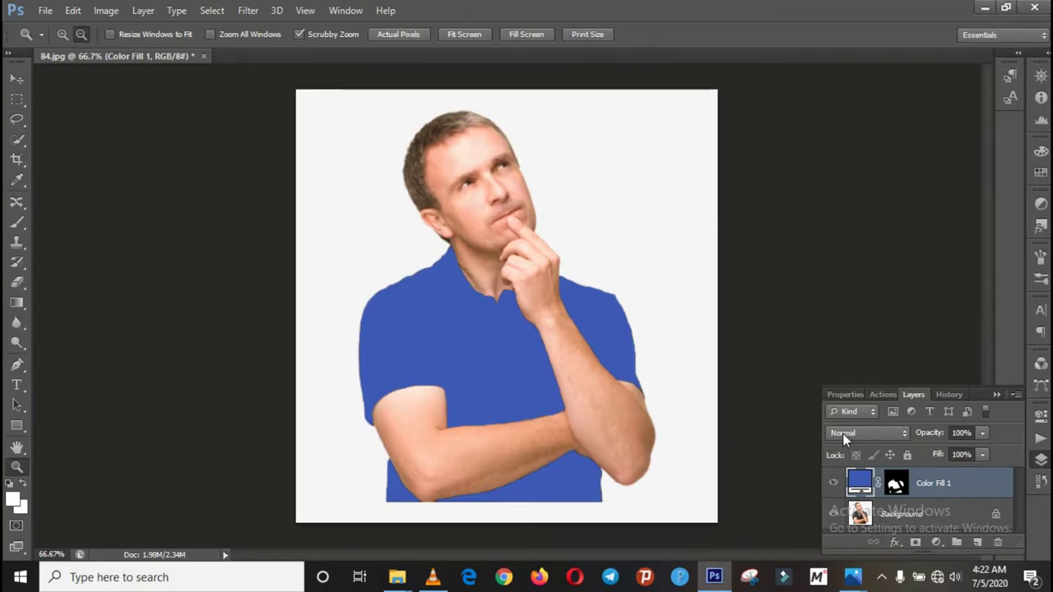
# - Set Color Fill 1's blend mode to Overlay, giving a deep navy shirt
pyautogui.click(862, 431)
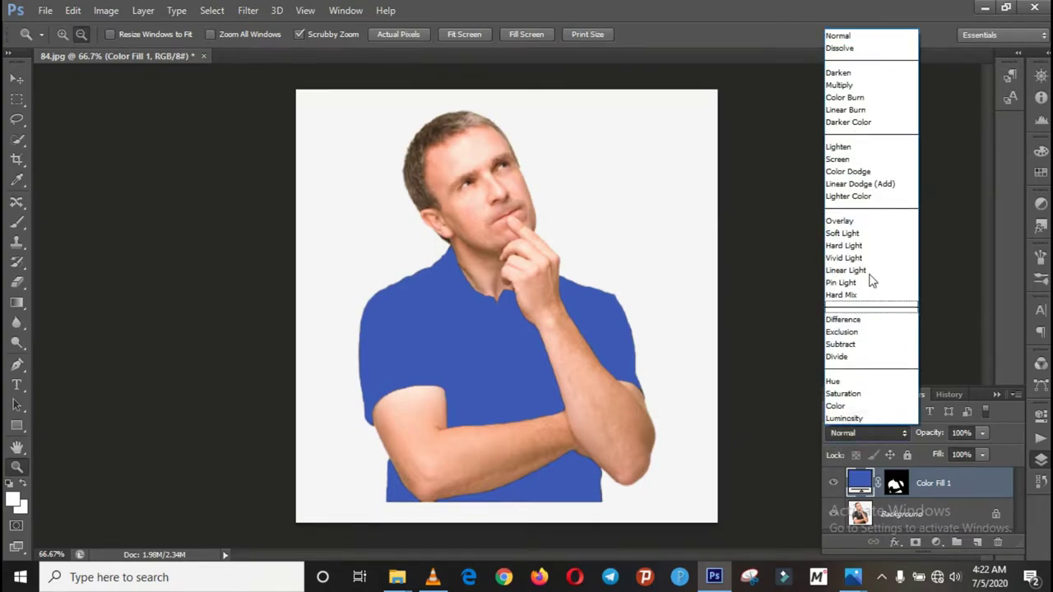
pyautogui.click(844, 222)
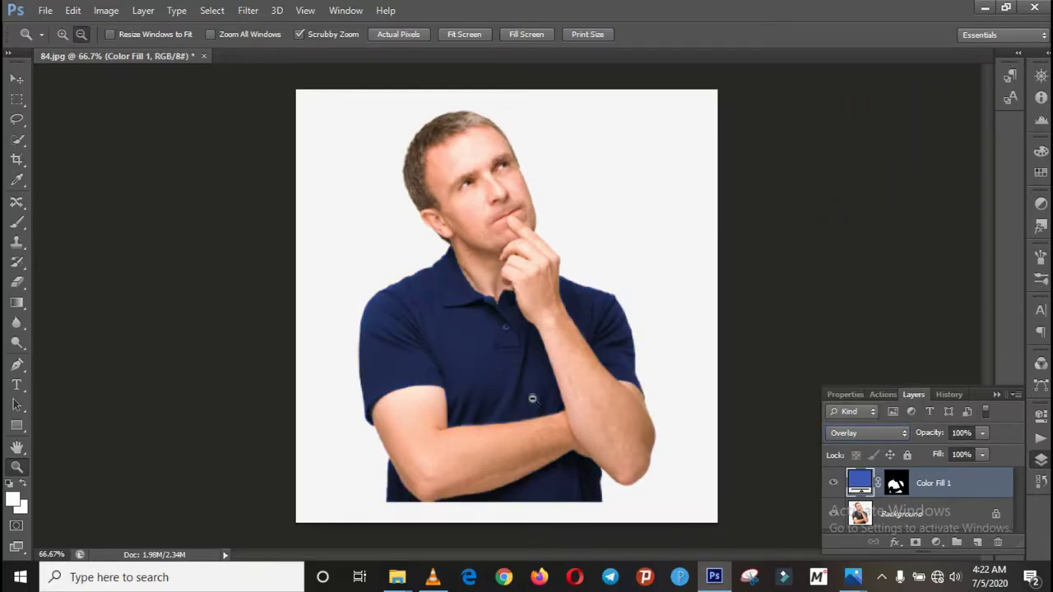
# - Compare with the original dark-shirted 84.jpg in Photos, then return to Photoshop
pyautogui.click(852, 577)
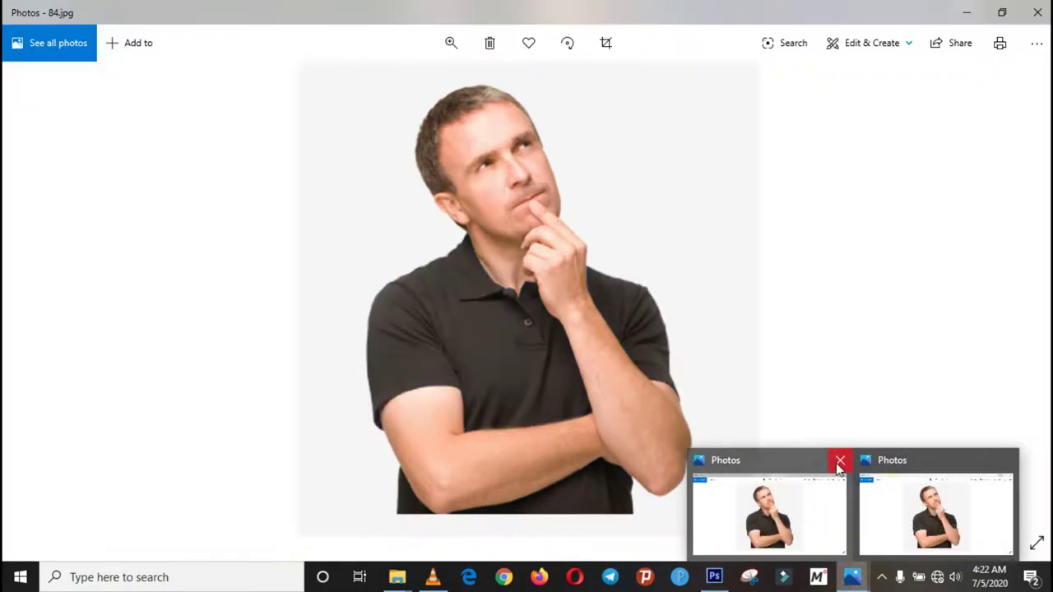
pyautogui.click(839, 460)
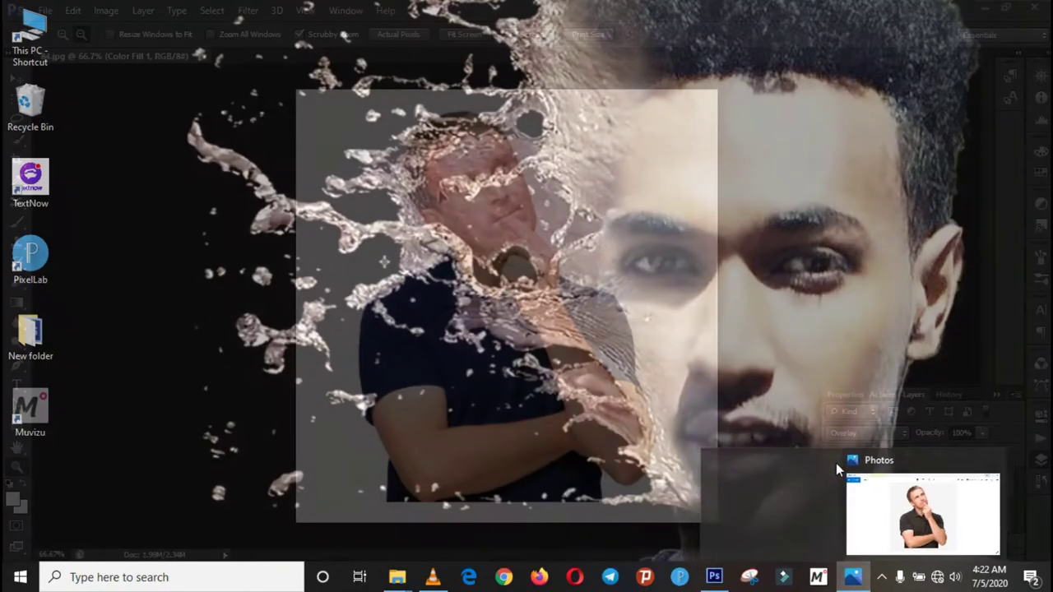
pyautogui.click(834, 504)
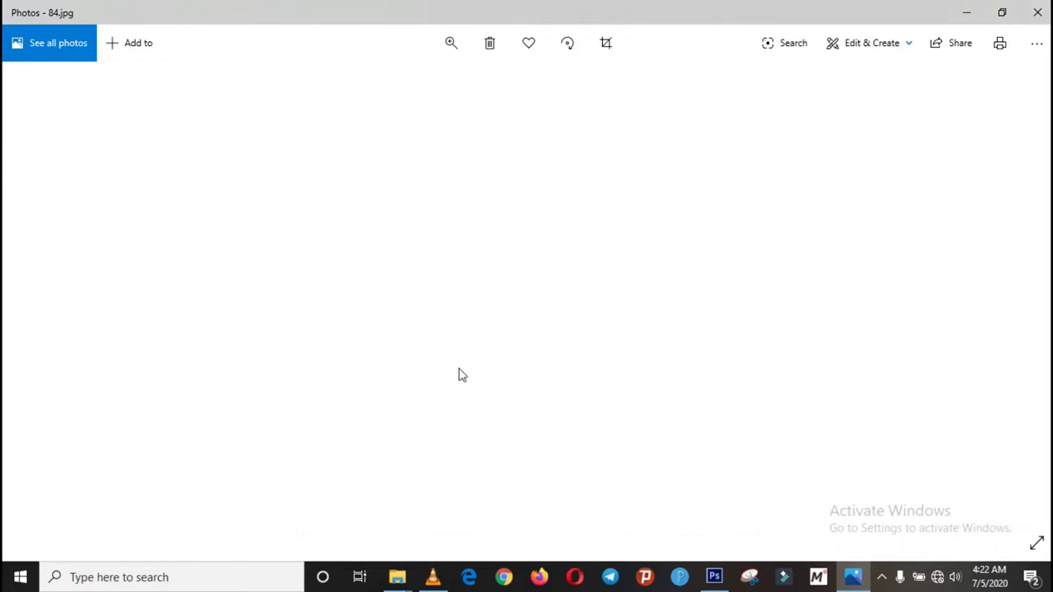
pyautogui.scroll(2, 525, 368)
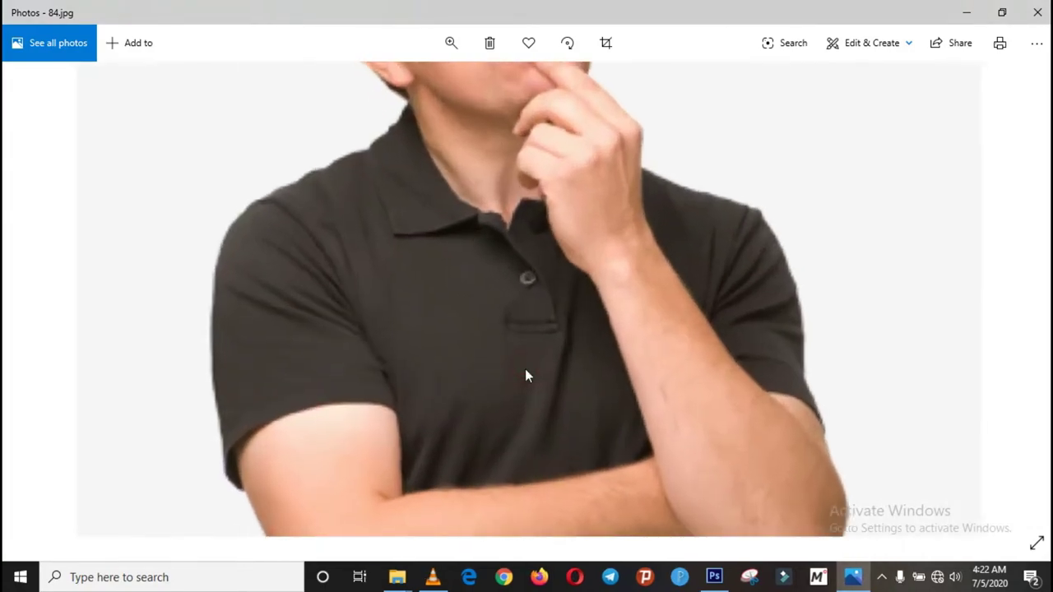
pyautogui.scroll(-2, 507, 362)
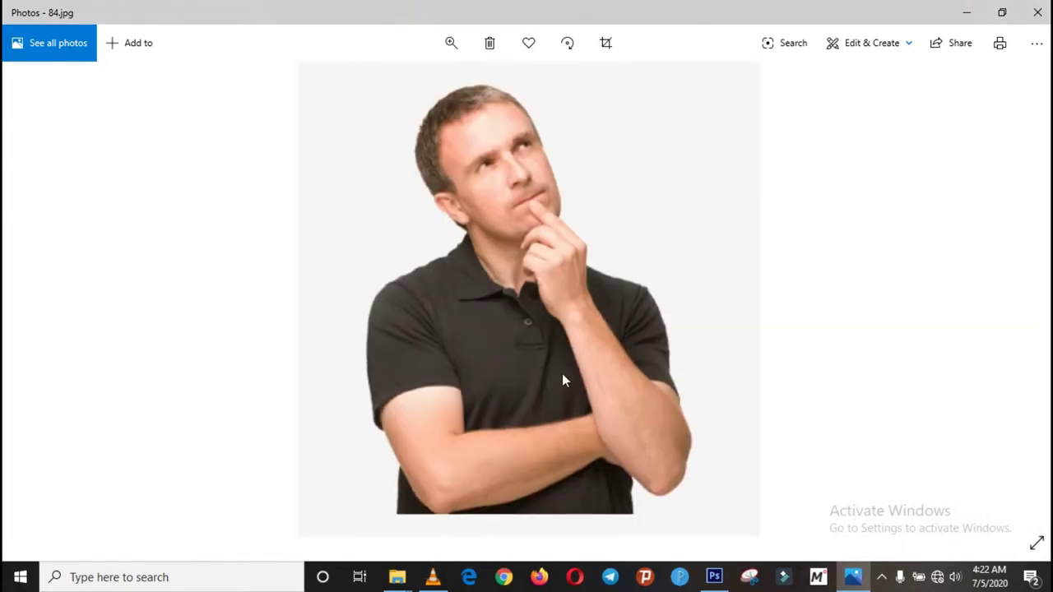
pyautogui.click(714, 577)
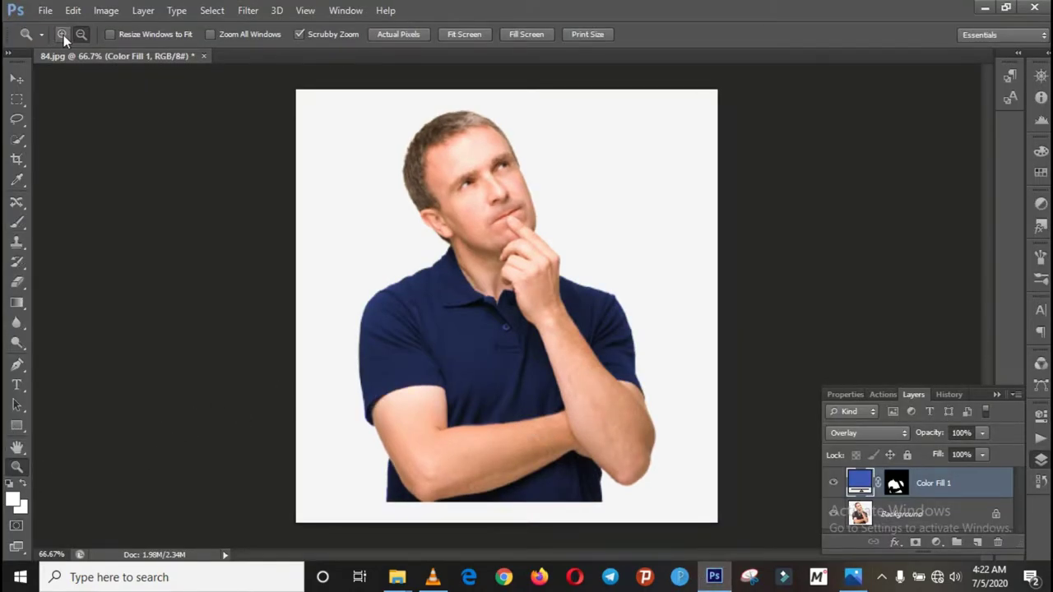
pyautogui.click(417, 314)
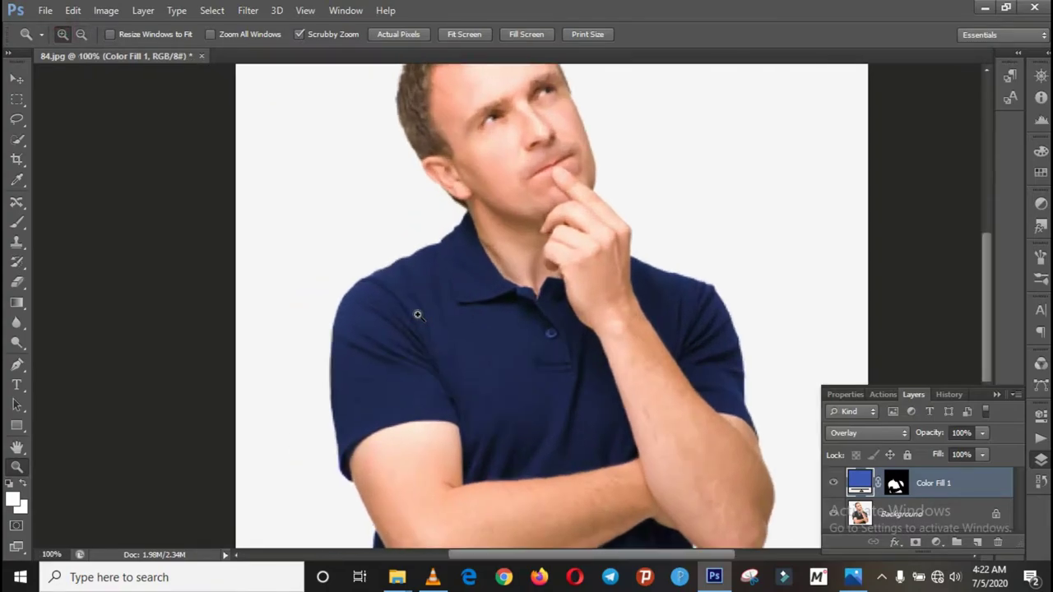
pyautogui.click(418, 315)
pyautogui.click(417, 314)
pyautogui.moveTo(500, 366)
pyautogui.mouseDown()
pyautogui.moveTo(399, 434)
pyautogui.moveTo(431, 453)
pyautogui.mouseUp()
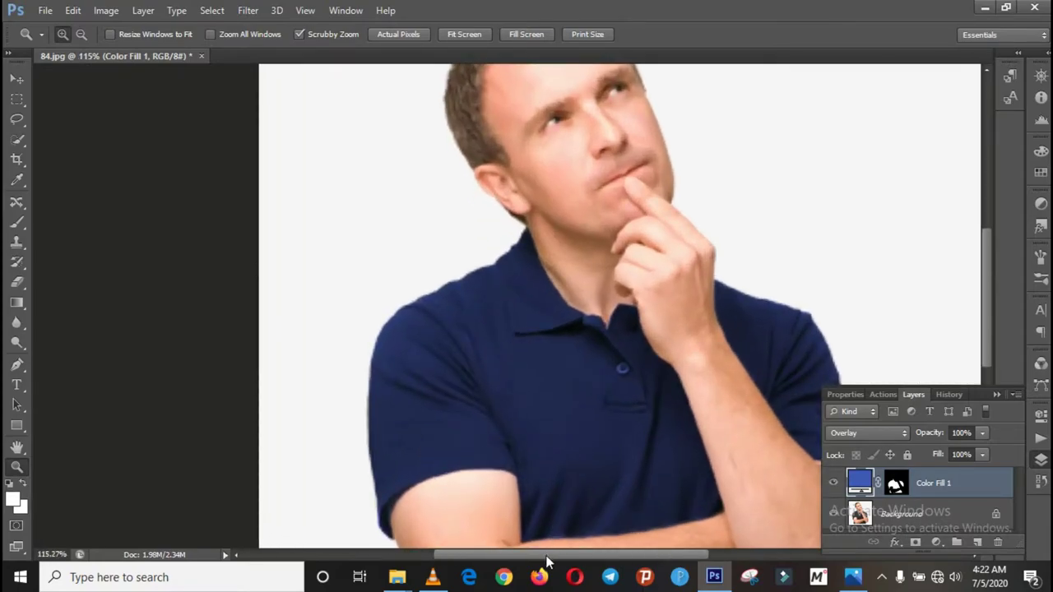
pyautogui.moveTo(547, 561)
pyautogui.mouseDown()
pyautogui.moveTo(599, 568)
pyautogui.moveTo(506, 555)
pyautogui.mouseUp()
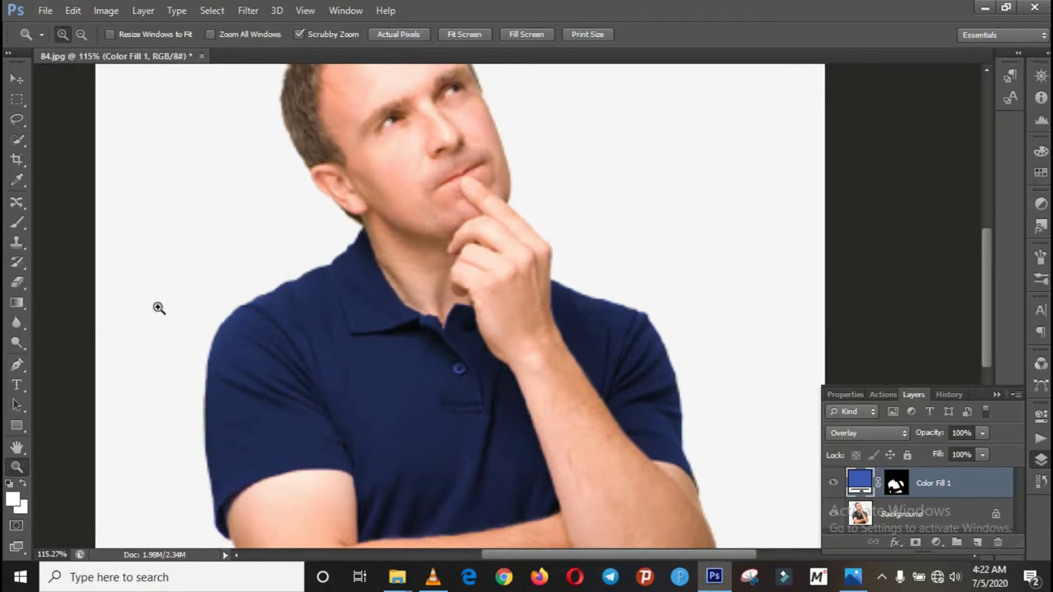
pyautogui.click(82, 34)
pyautogui.click(199, 168)
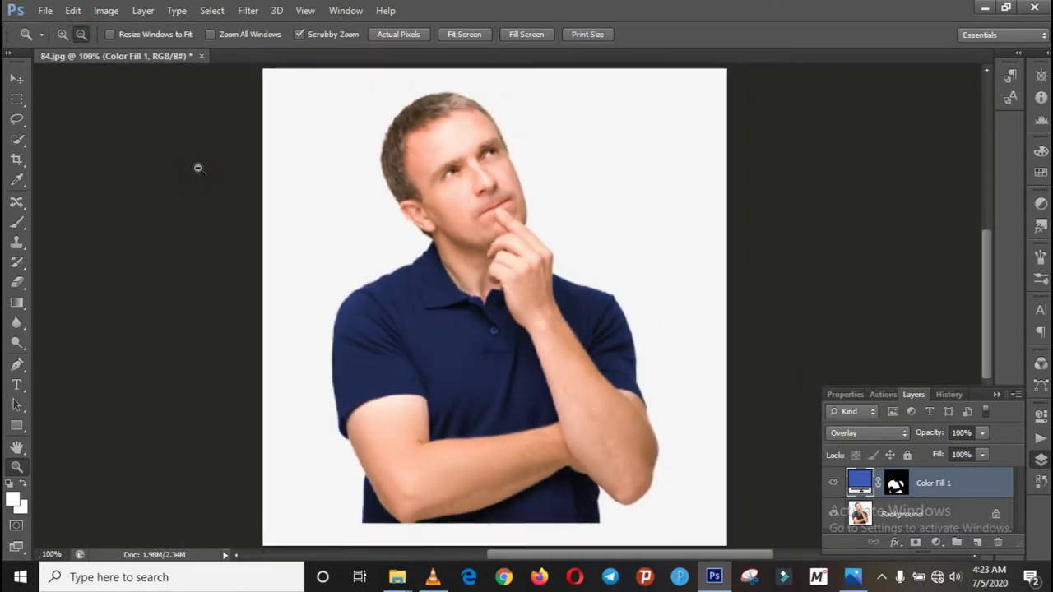
pyautogui.click(198, 168)
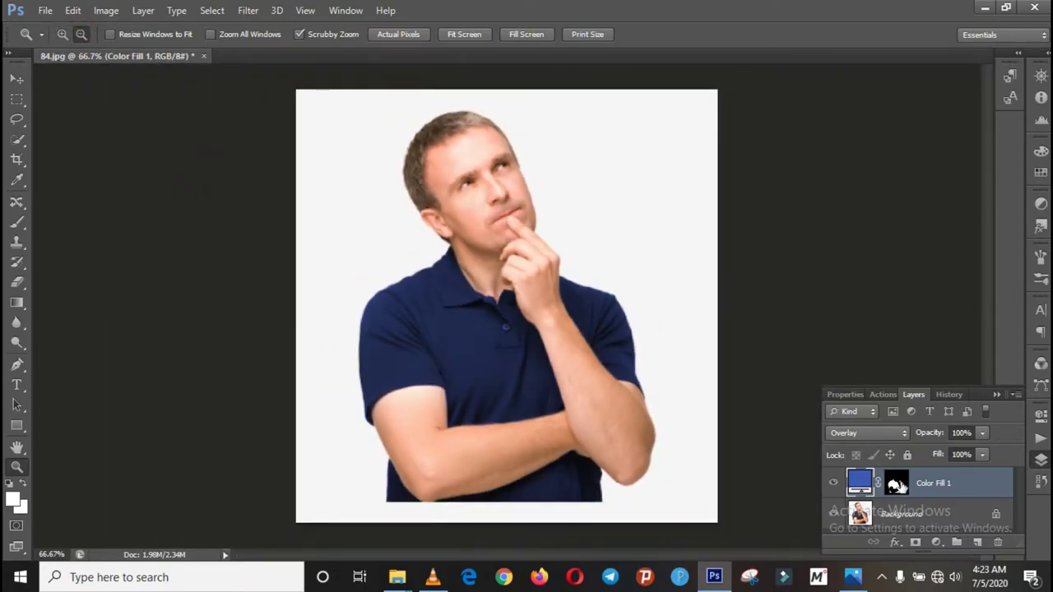
pyautogui.click(938, 542)
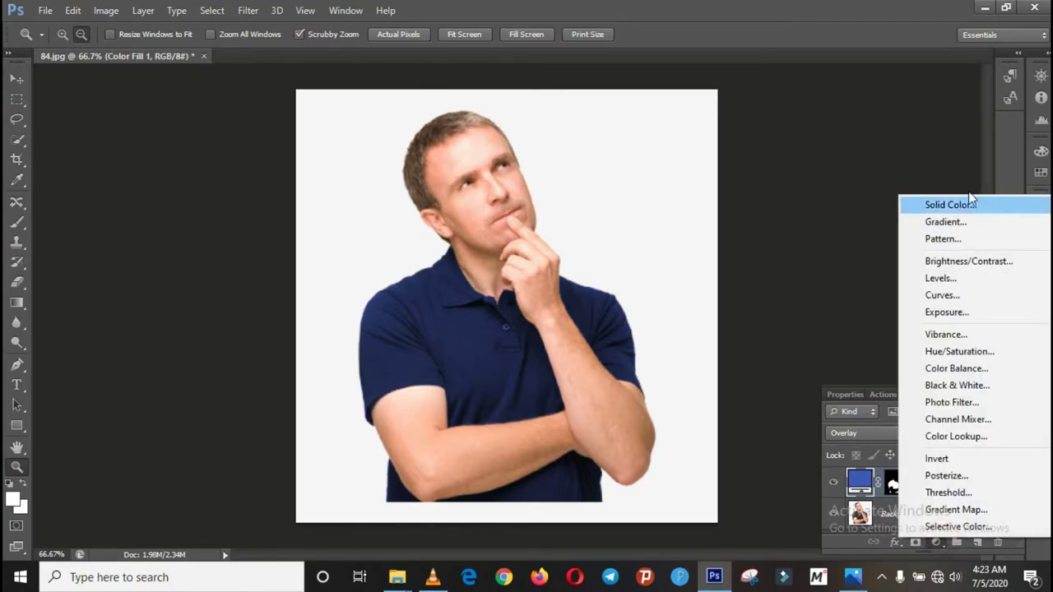
pyautogui.click(944, 206)
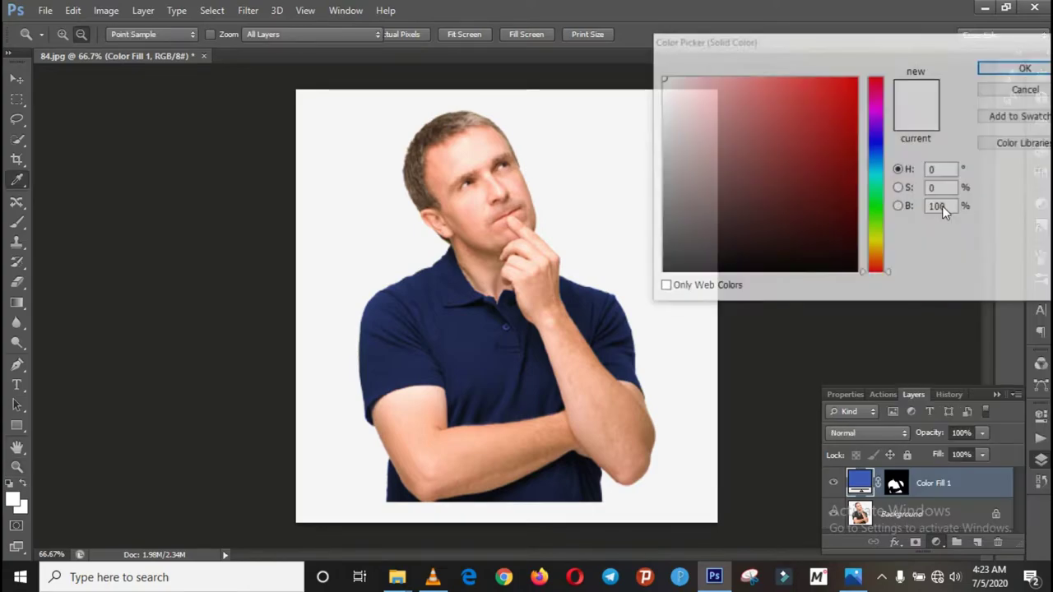
pyautogui.moveTo(781, 192)
pyautogui.mouseDown()
pyautogui.moveTo(799, 216)
pyautogui.moveTo(812, 139)
pyautogui.mouseUp()
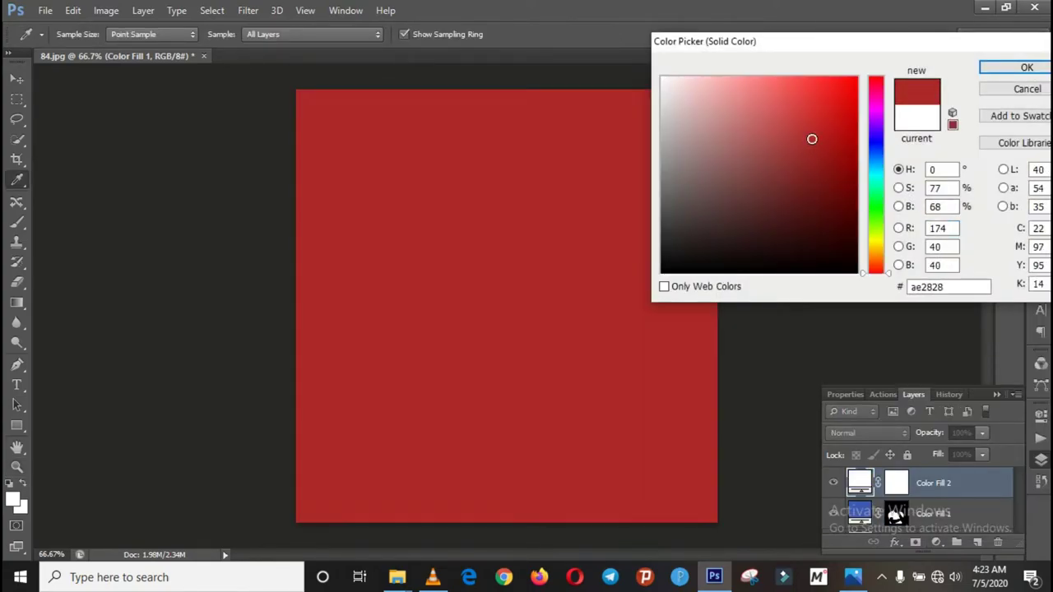
pyautogui.click(1008, 72)
pyautogui.press('z')
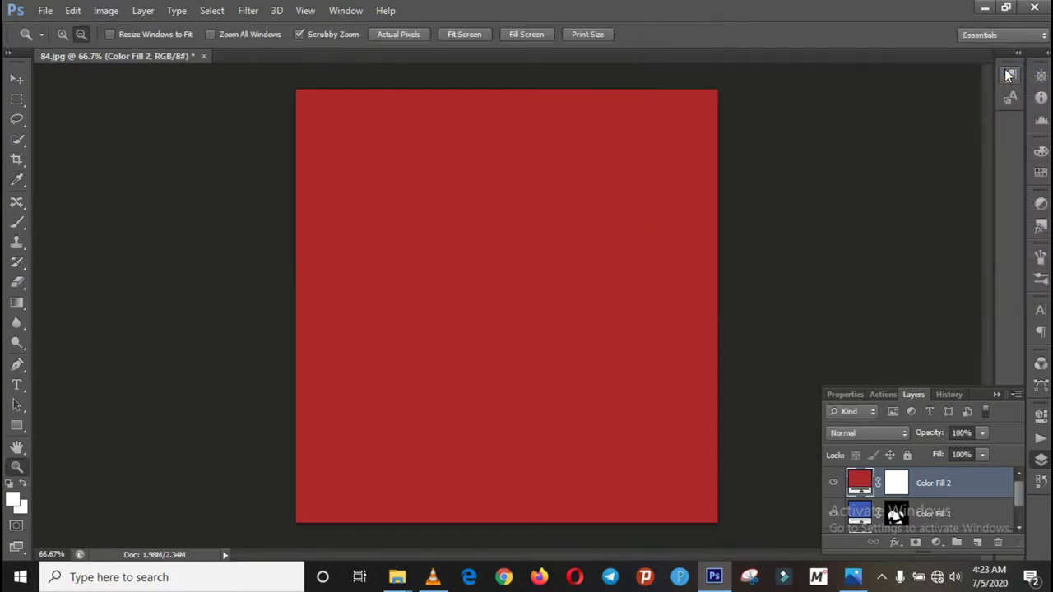
pyautogui.hotkey('ctrl', 'z')
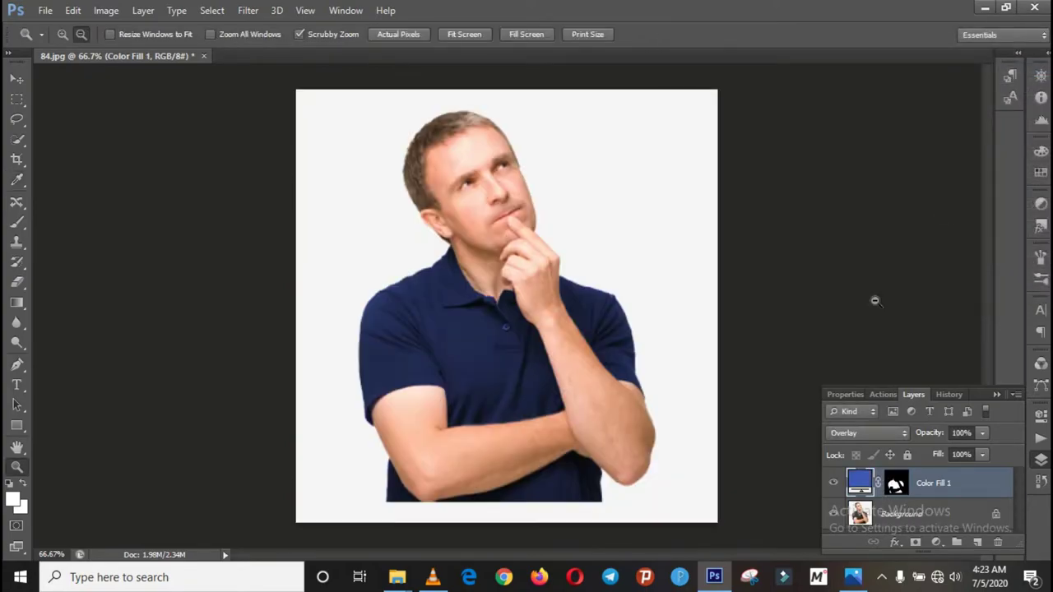
# - Try Lighten, Soft Light, Difference and Subtract blend modes on Color Fill 1
pyautogui.click(855, 432)
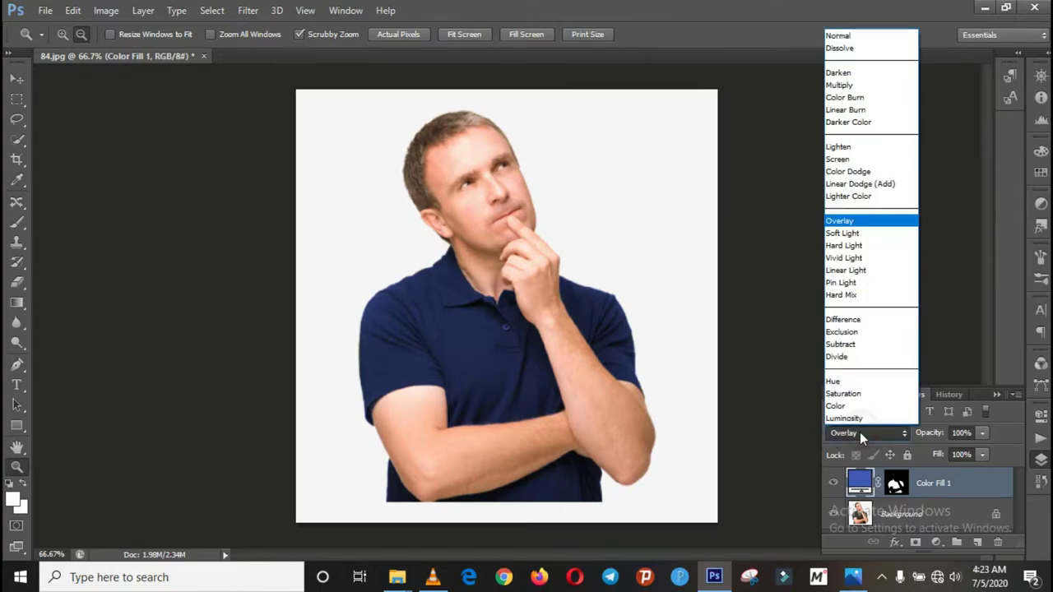
pyautogui.click(839, 147)
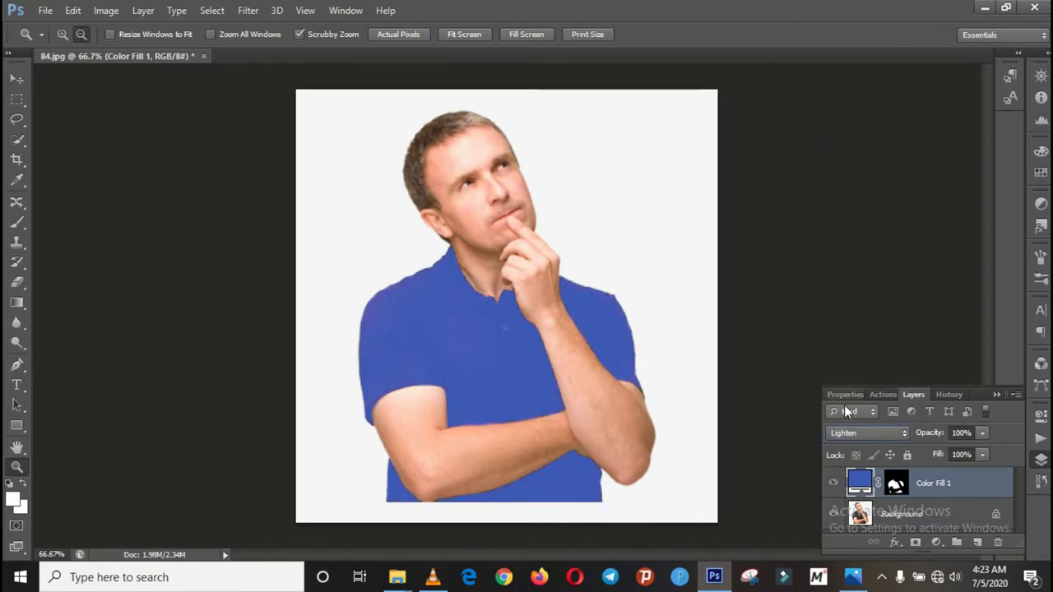
pyautogui.click(849, 434)
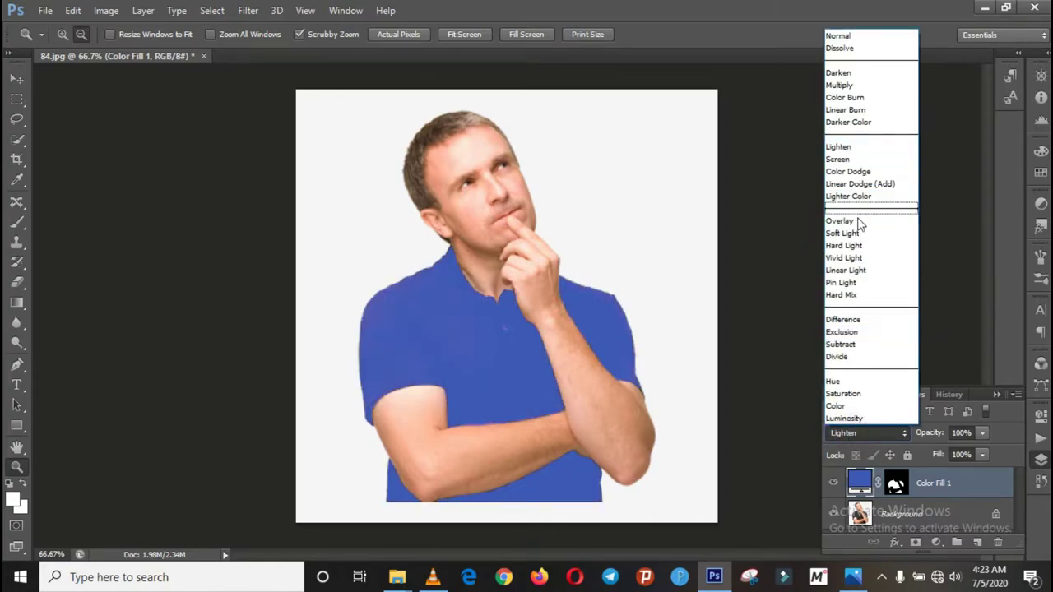
pyautogui.click(840, 233)
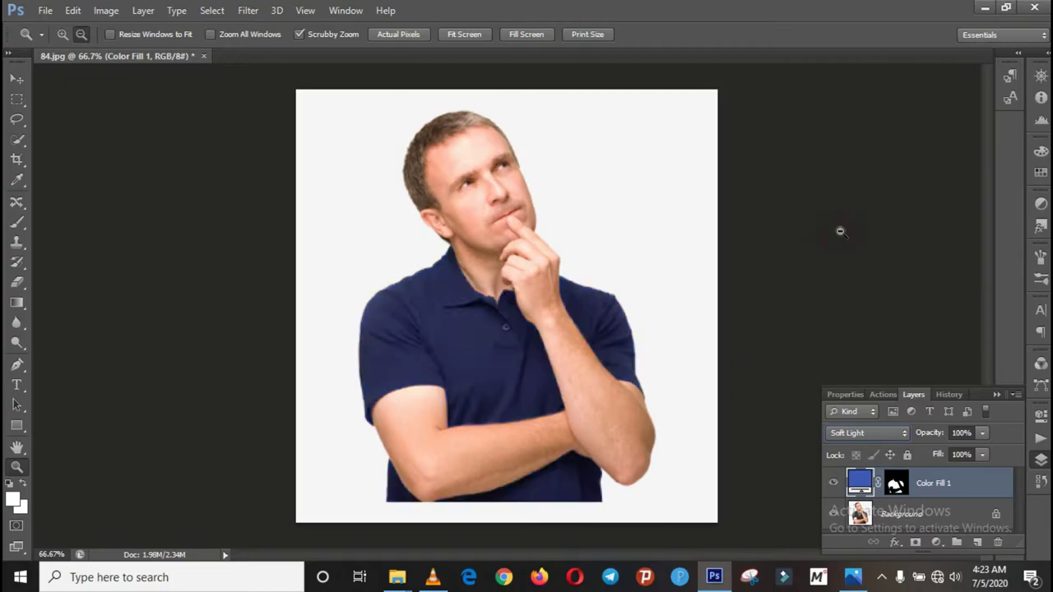
pyautogui.click(858, 436)
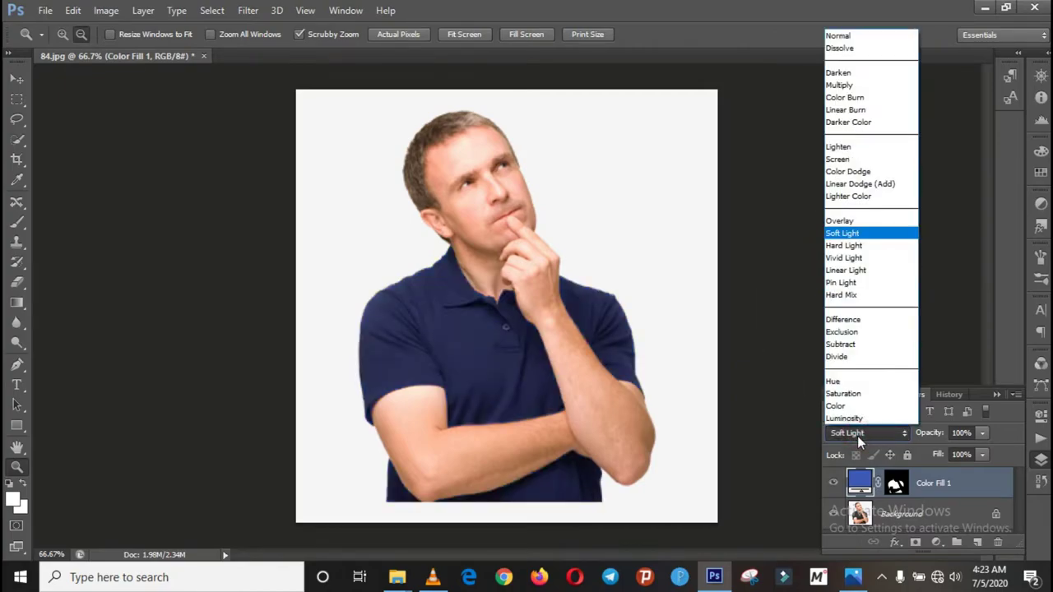
pyautogui.click(842, 321)
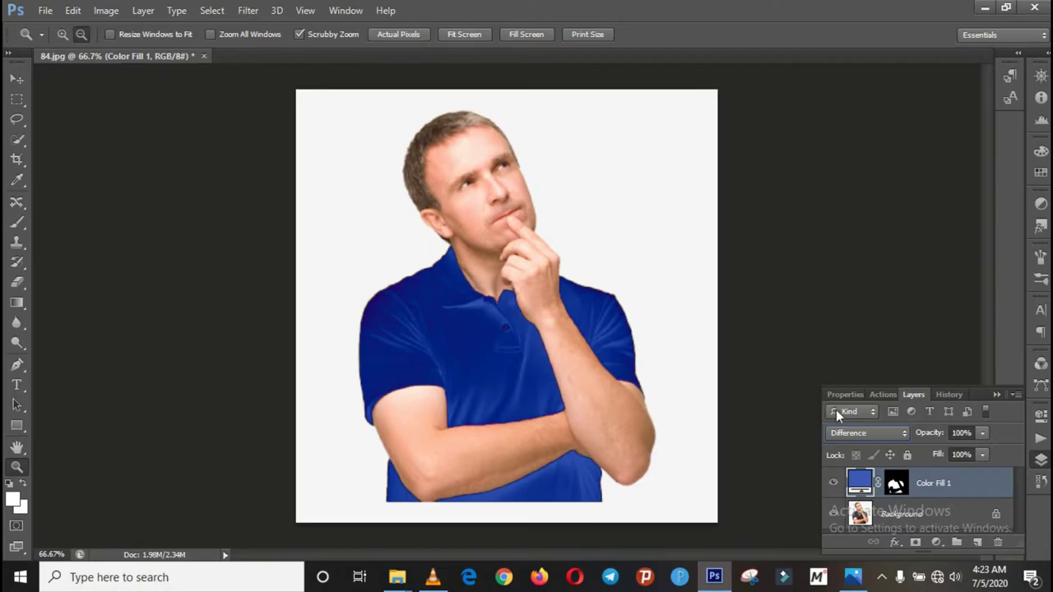
pyautogui.click(838, 433)
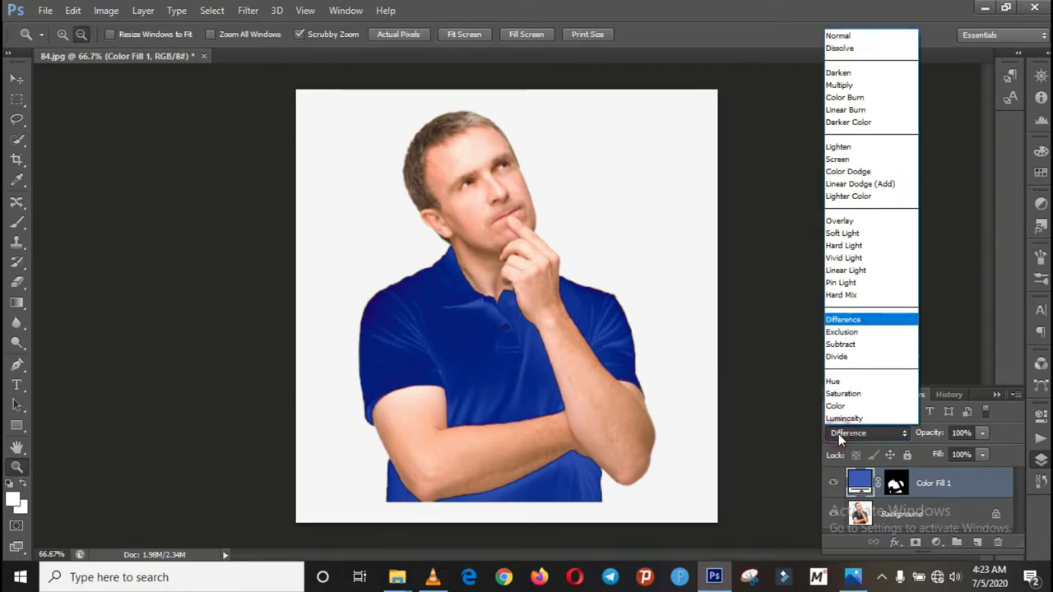
pyautogui.click(837, 344)
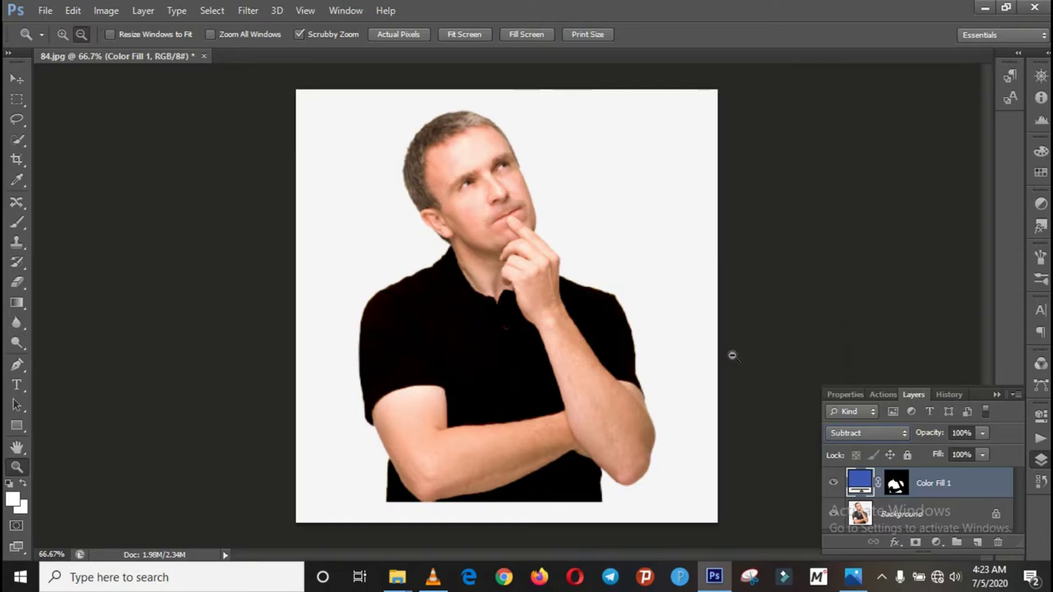
# - Try Saturation, then settle on Color blend mode so the shirt turns vivid blue
pyautogui.click(850, 439)
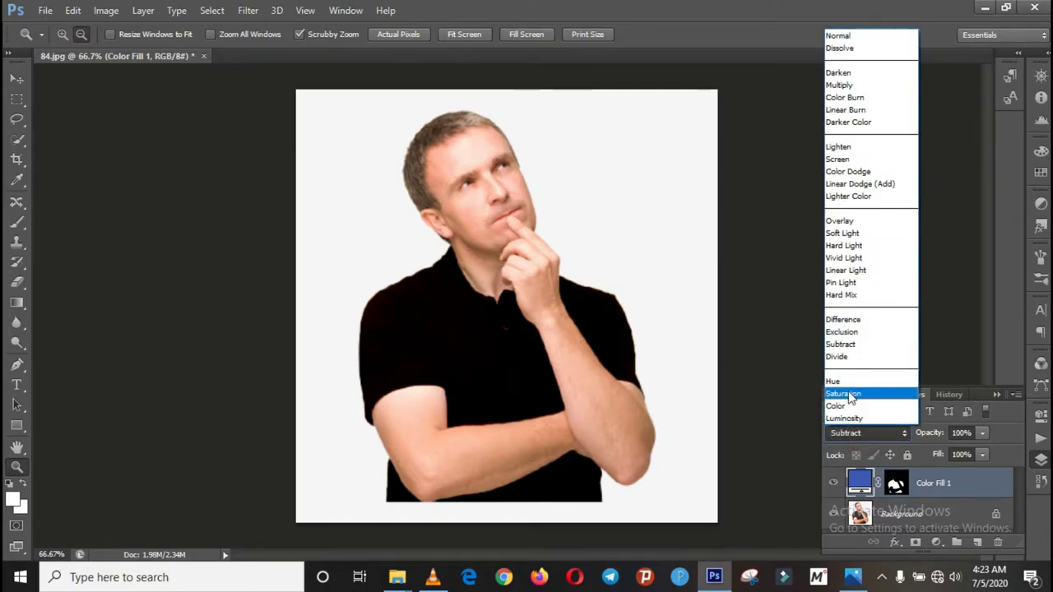
pyautogui.click(847, 395)
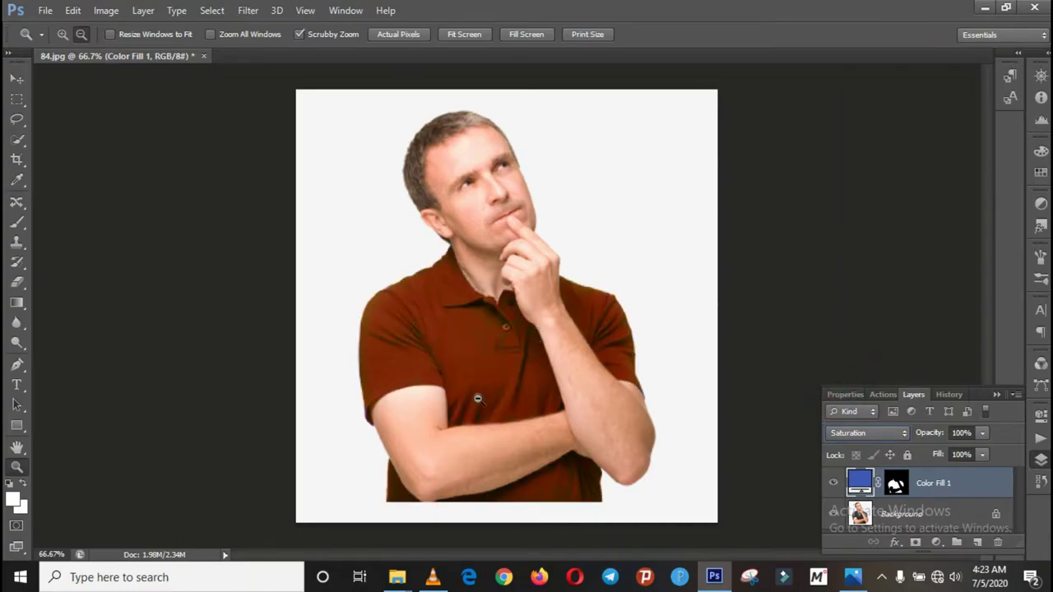
pyautogui.click(859, 432)
pyautogui.click(838, 407)
pyautogui.click(853, 577)
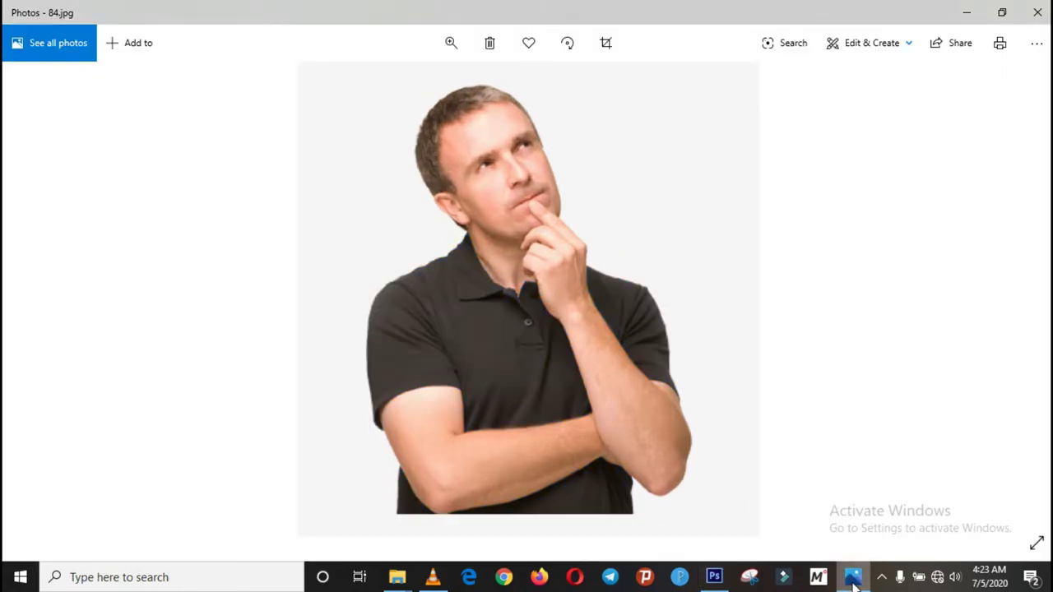
pyautogui.click(853, 577)
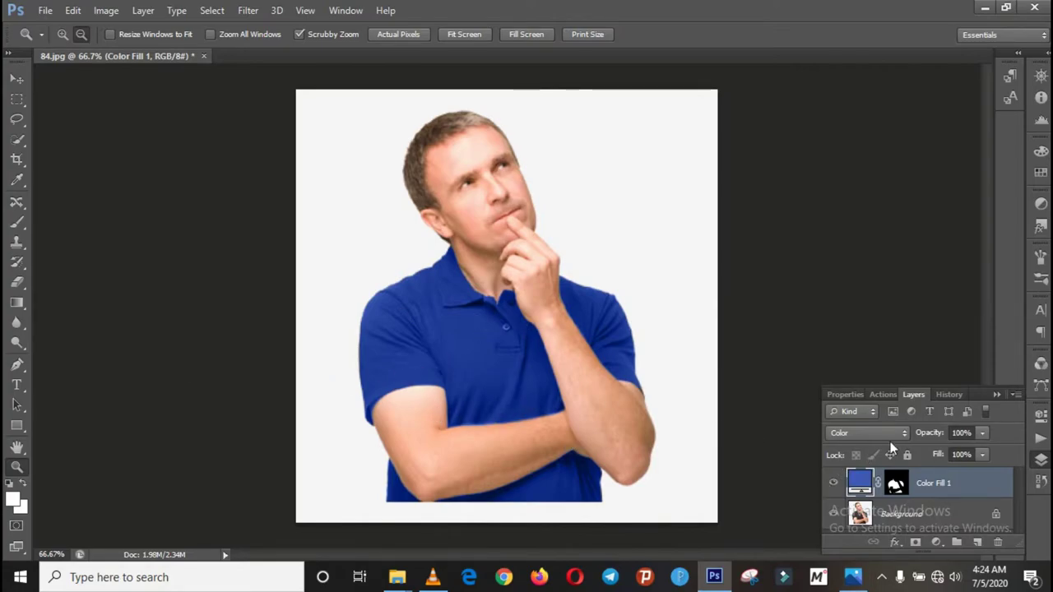
# - Add a Curves 1 layer and bend its RGB curve down to darken the shirt to navy
pyautogui.click(935, 542)
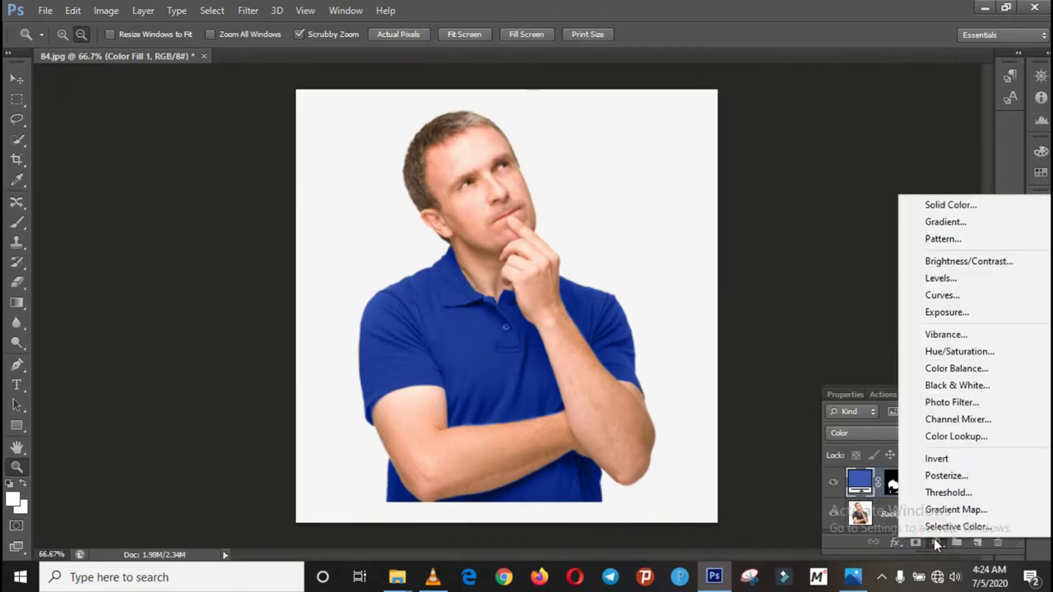
pyautogui.click(929, 296)
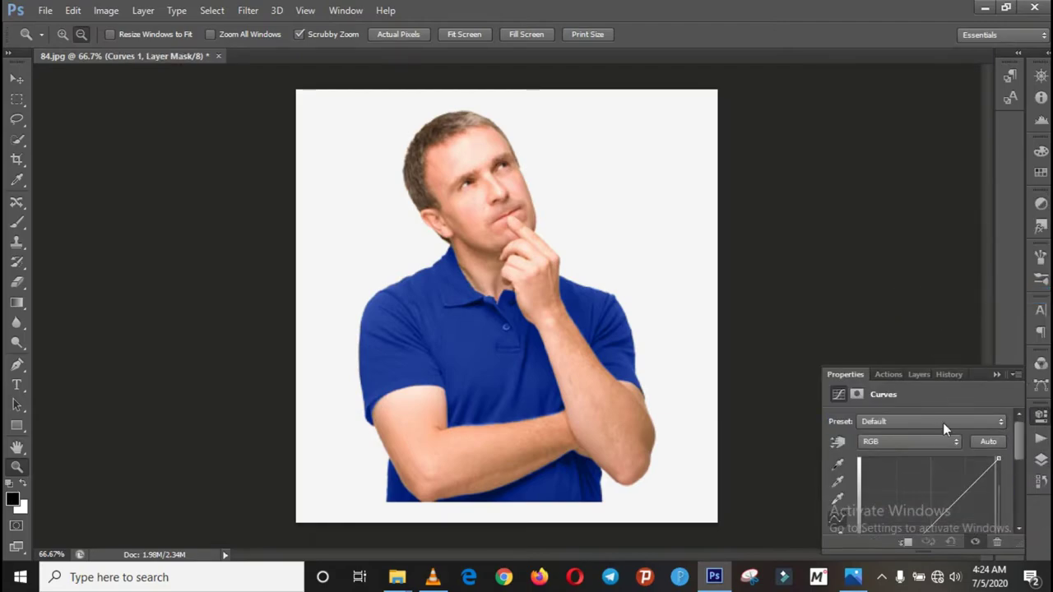
pyautogui.click(835, 443)
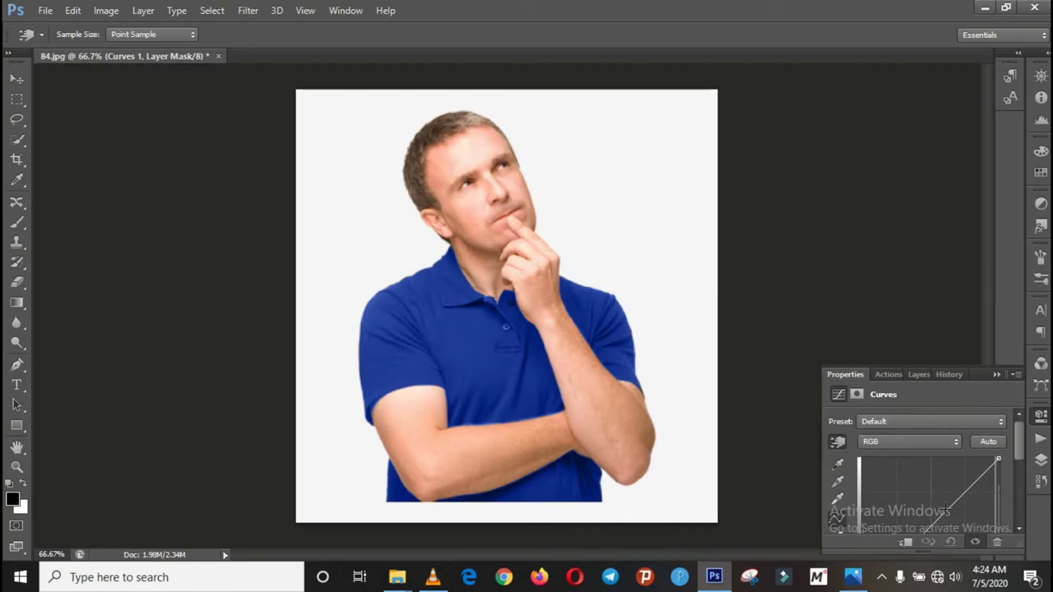
pyautogui.moveTo(946, 507); pyautogui.dragTo(955, 525)
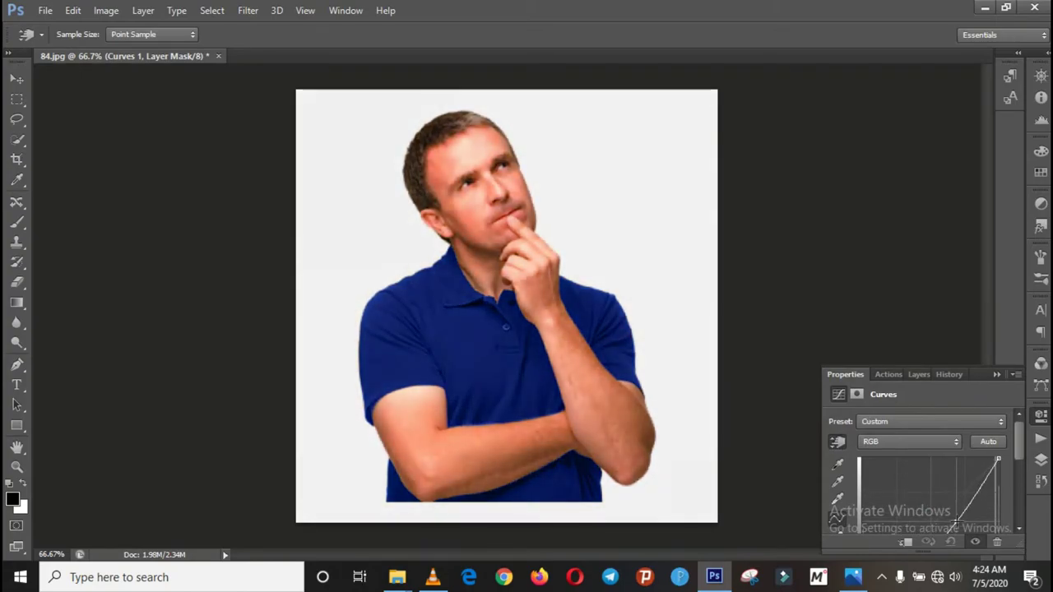
pyautogui.moveTo(955, 525)
pyautogui.mouseDown()
pyautogui.moveTo(987, 527)
pyautogui.moveTo(967, 501)
pyautogui.mouseUp()
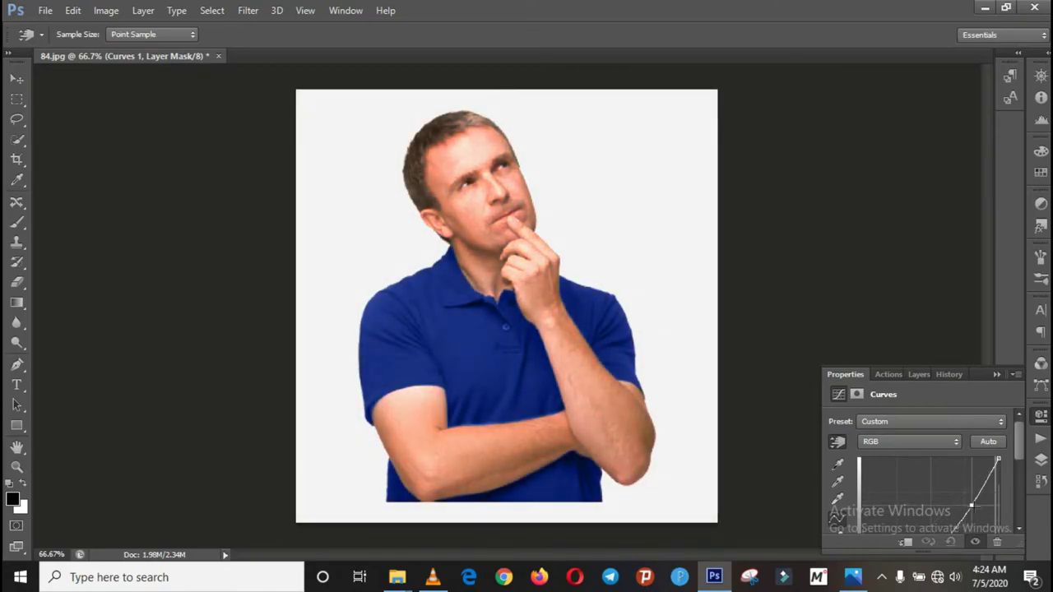
pyautogui.moveTo(967, 500); pyautogui.dragTo(971, 508)
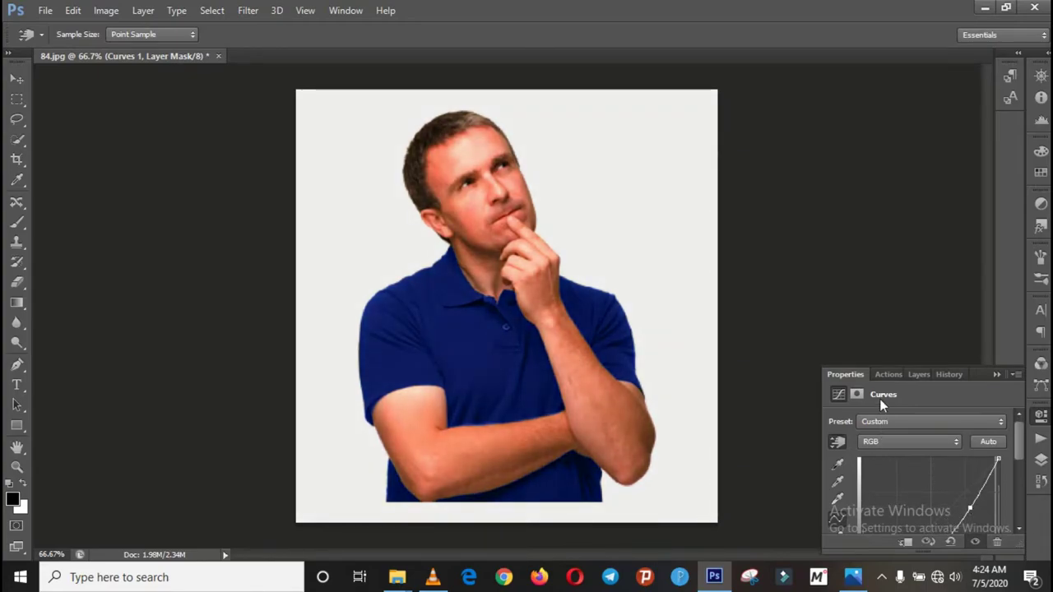
# - Collapse the Layers panel group, start Save As for 84.psd, and bring up the Documents folder window
pyautogui.click(918, 374)
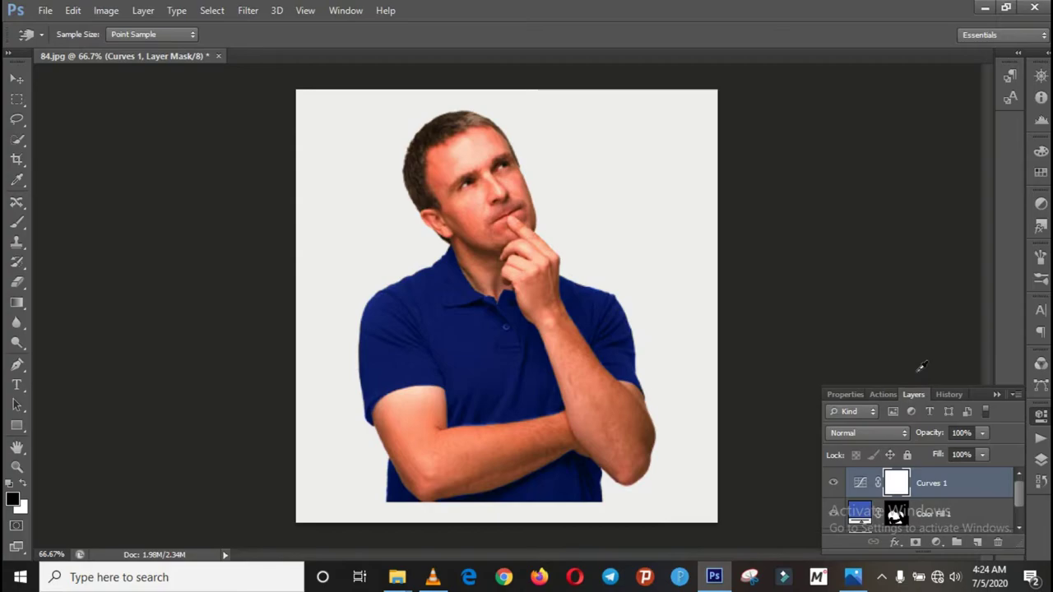
pyautogui.click(996, 396)
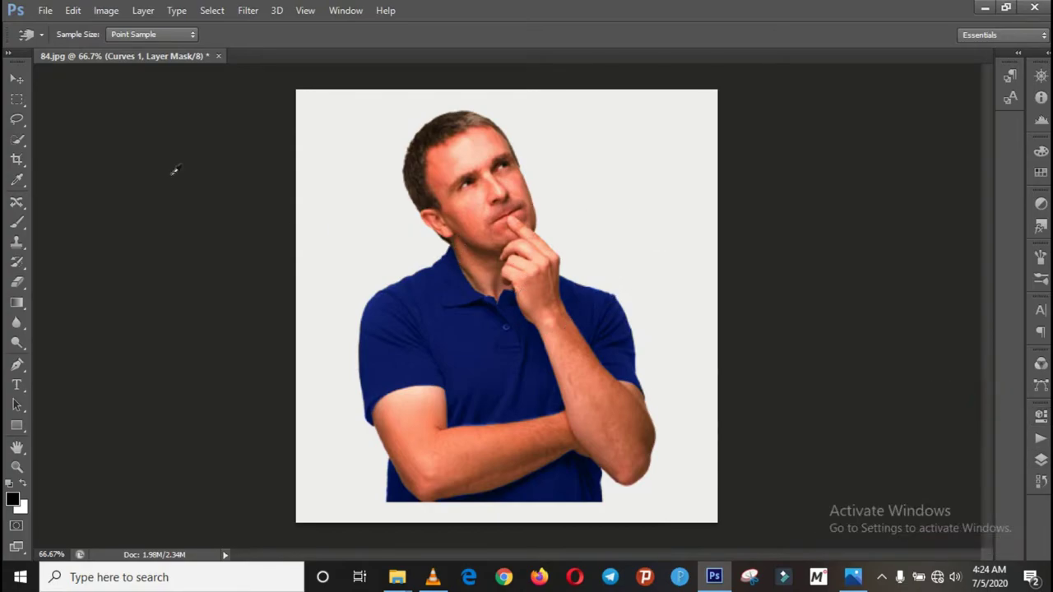
pyautogui.click(46, 10)
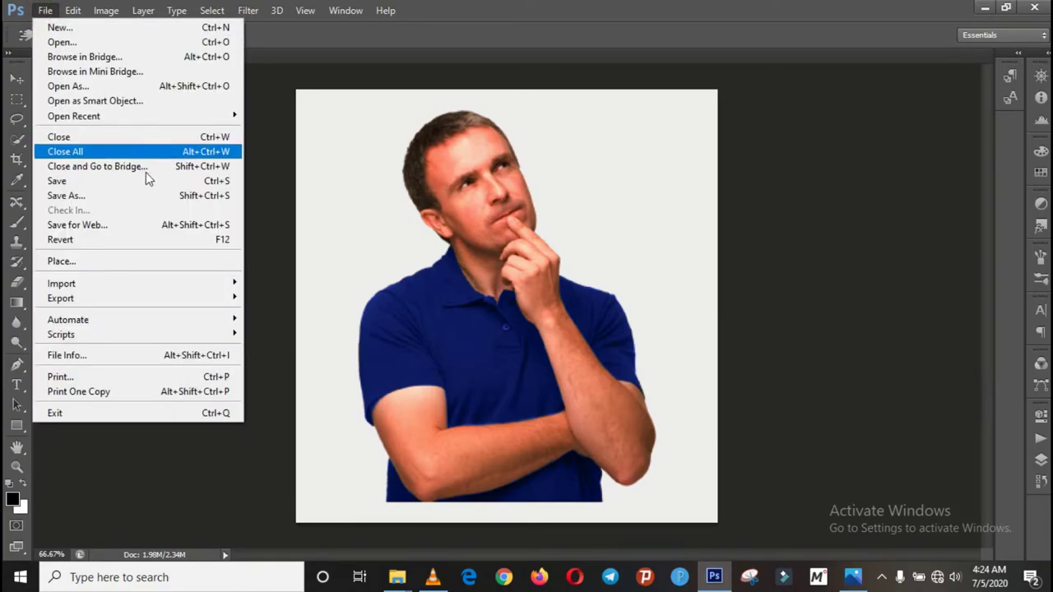
pyautogui.click(64, 198)
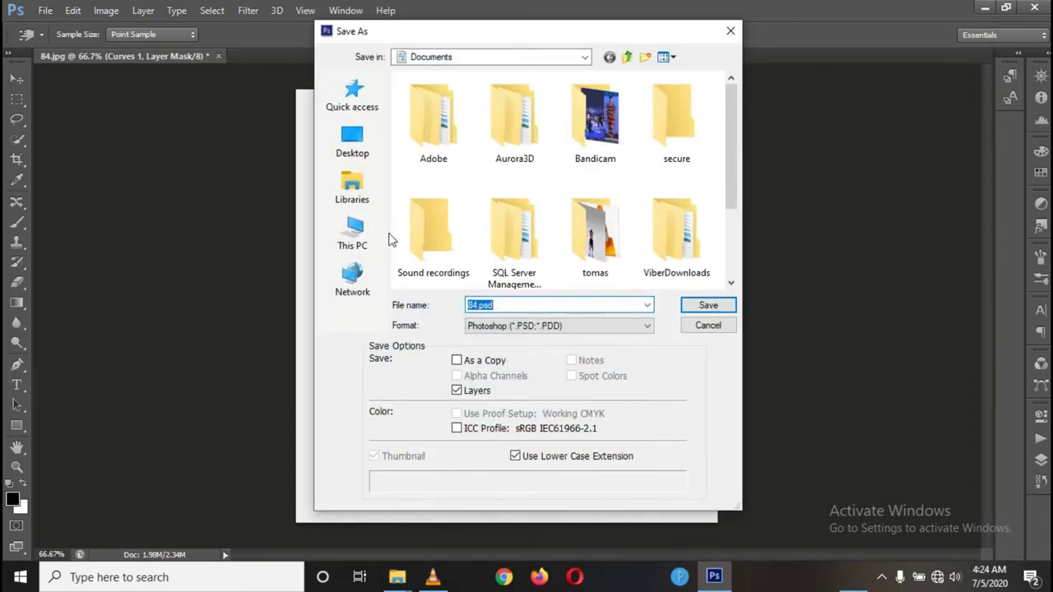
pyautogui.click(398, 578)
pyautogui.click(251, 51)
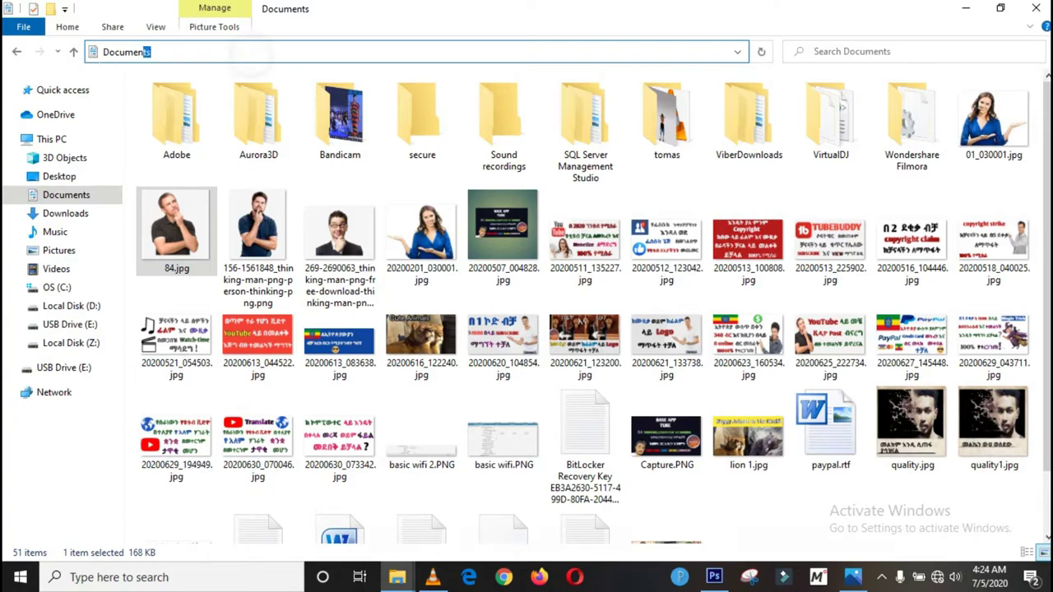
# - Copy the Documents folder path from the address bar and return to Photoshop's Save As dialog
pyautogui.doubleClick(251, 51)
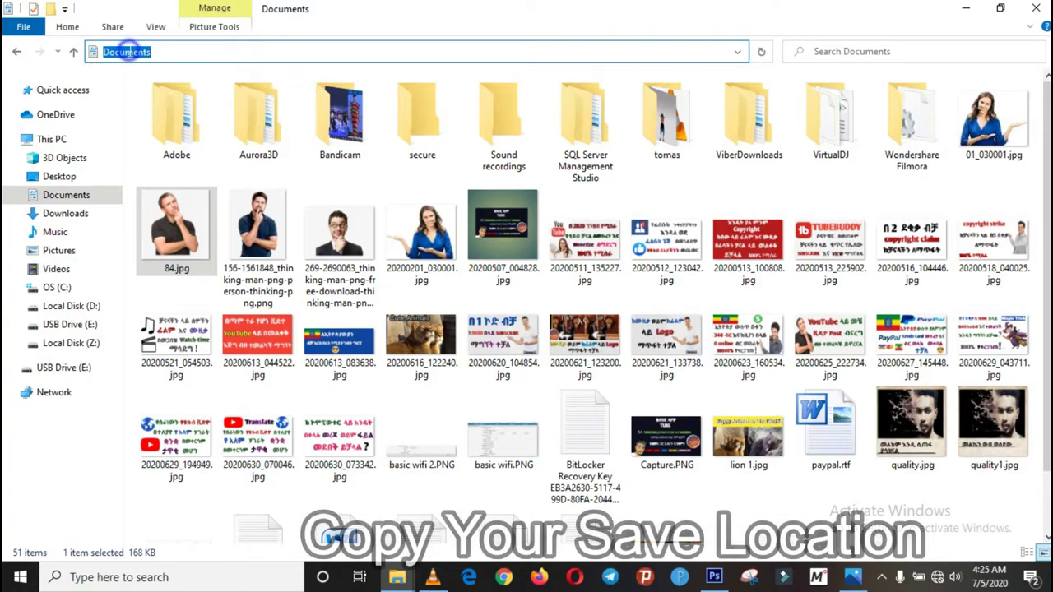
pyautogui.rightClick(130, 52)
pyautogui.click(168, 100)
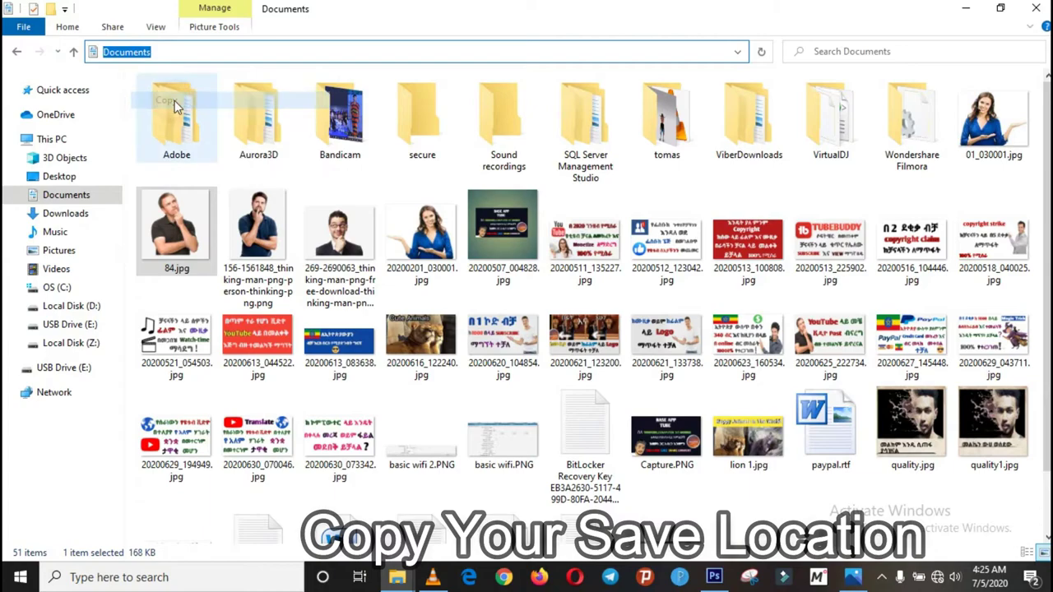
pyautogui.hotkey('alt', 'Tab')
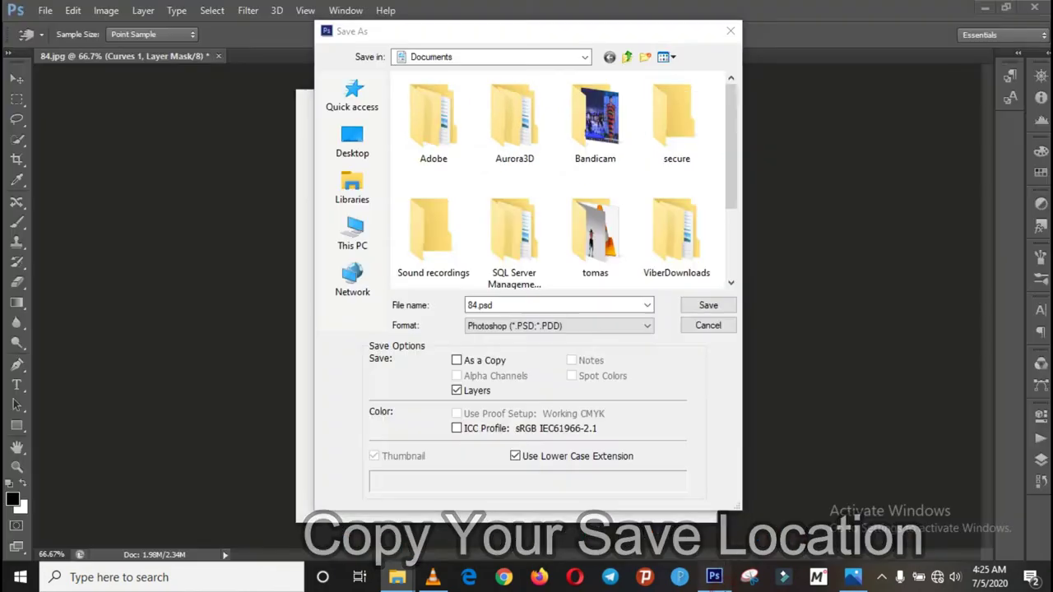
# - Keep Documents as the save location, set the format to JPEG, and save
pyautogui.click(471, 64)
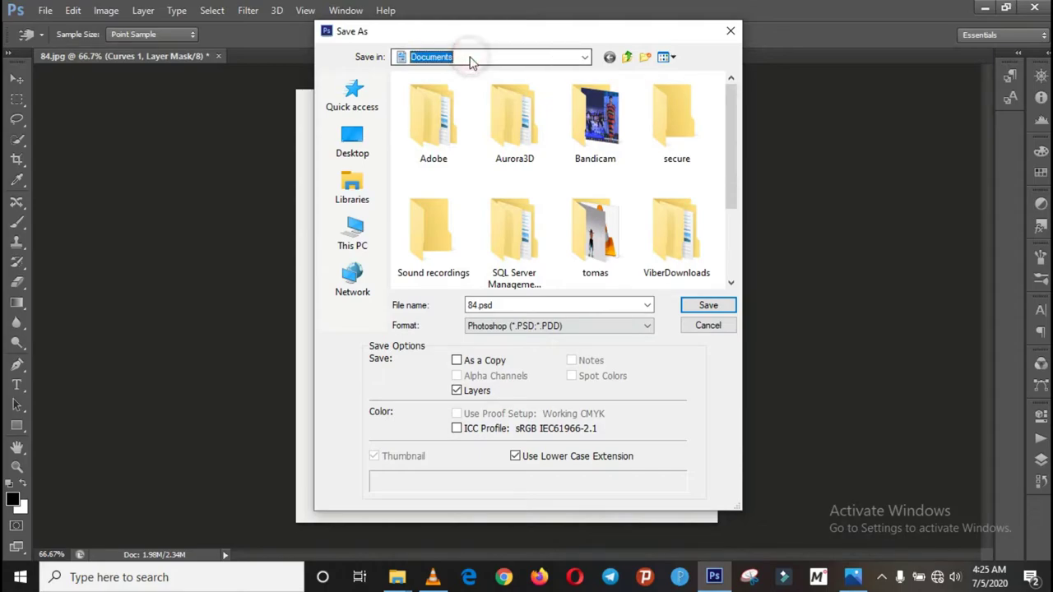
pyautogui.click(471, 63)
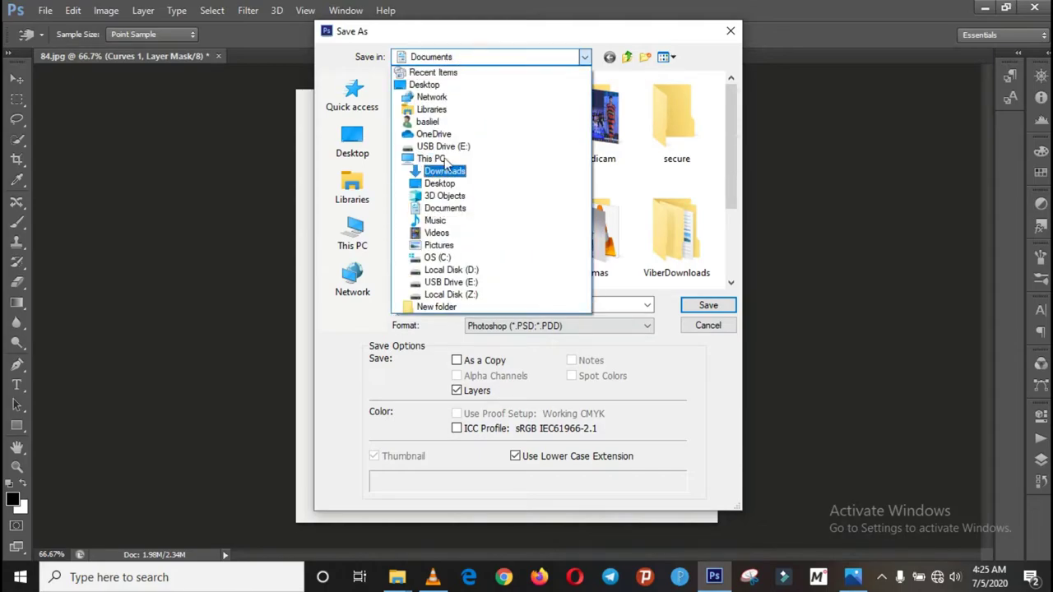
pyautogui.click(467, 58)
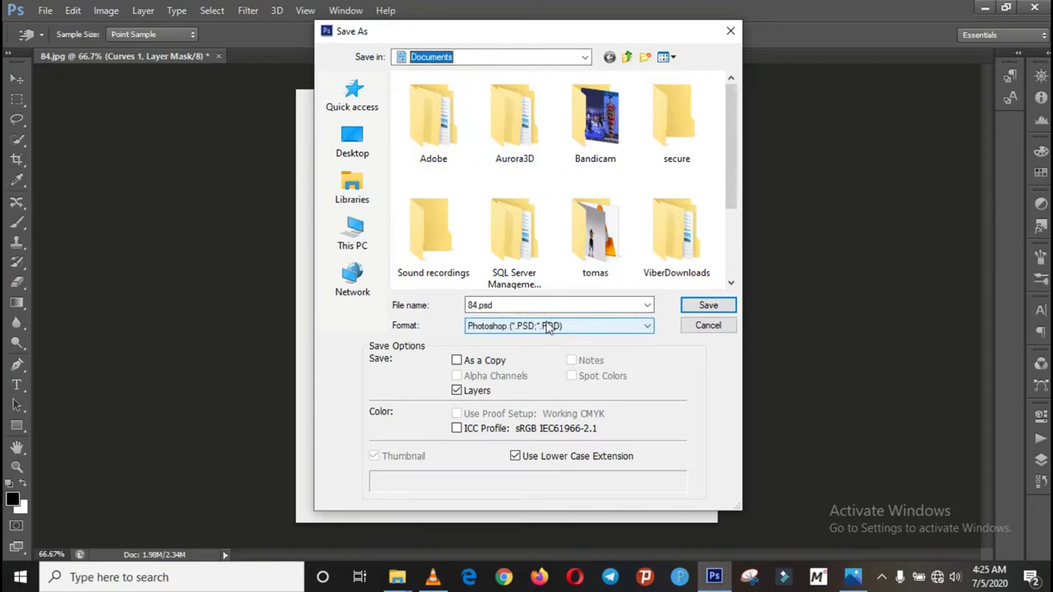
pyautogui.click(509, 327)
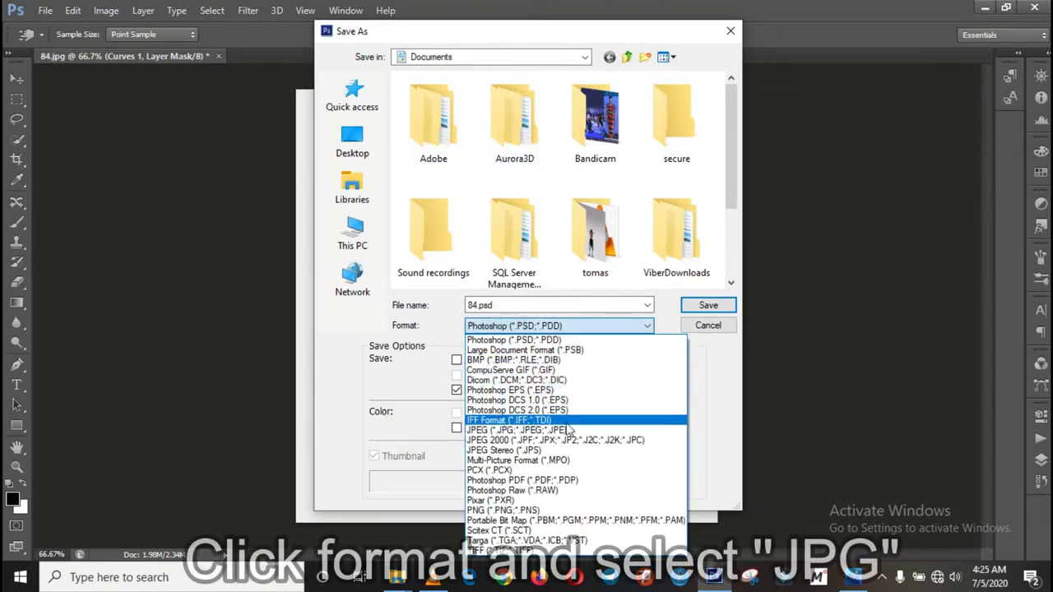
pyautogui.click(517, 430)
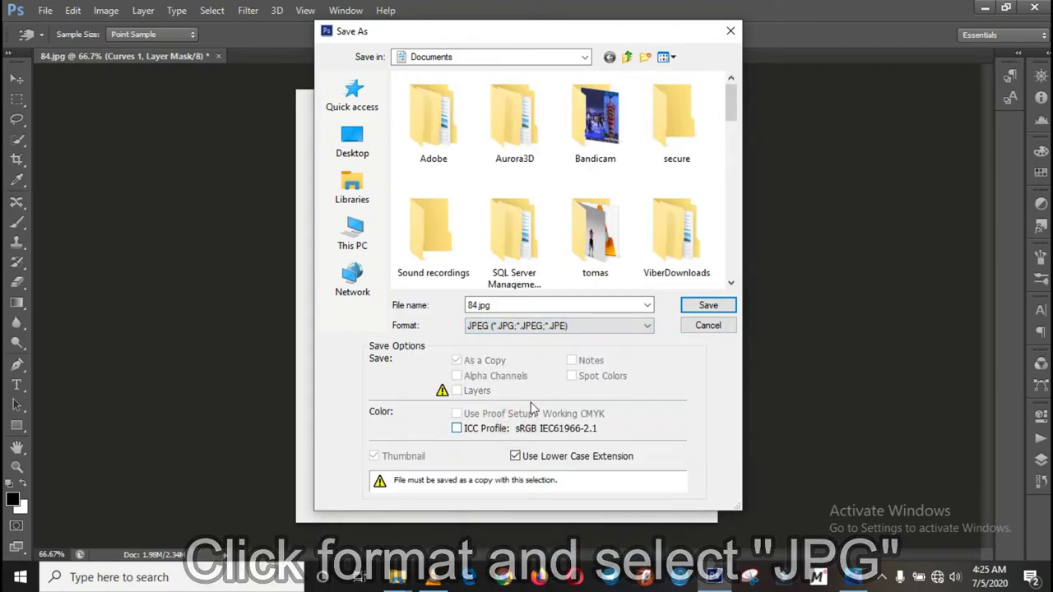
pyautogui.click(699, 309)
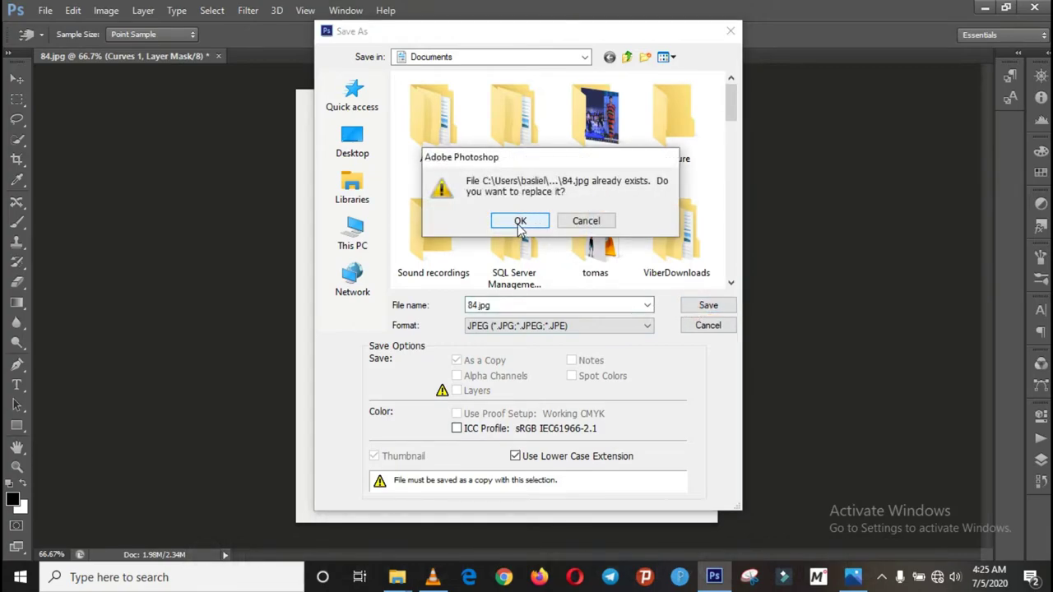
# - Decline replacing 84.jpg and save the copy as 884.jpg instead
pyautogui.click(583, 222)
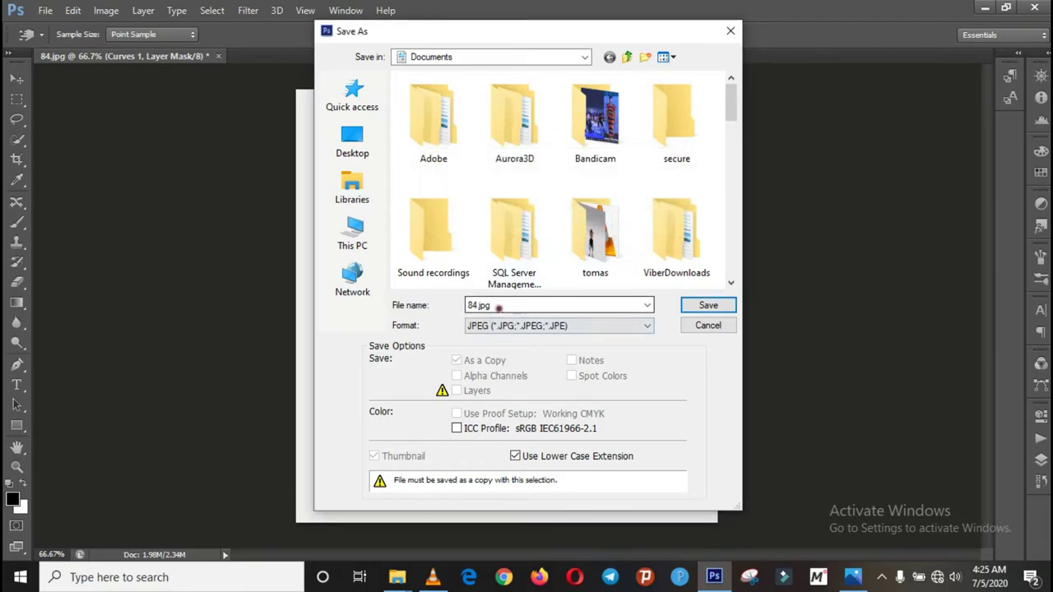
pyautogui.doubleClick(498, 306)
pyautogui.click(498, 306)
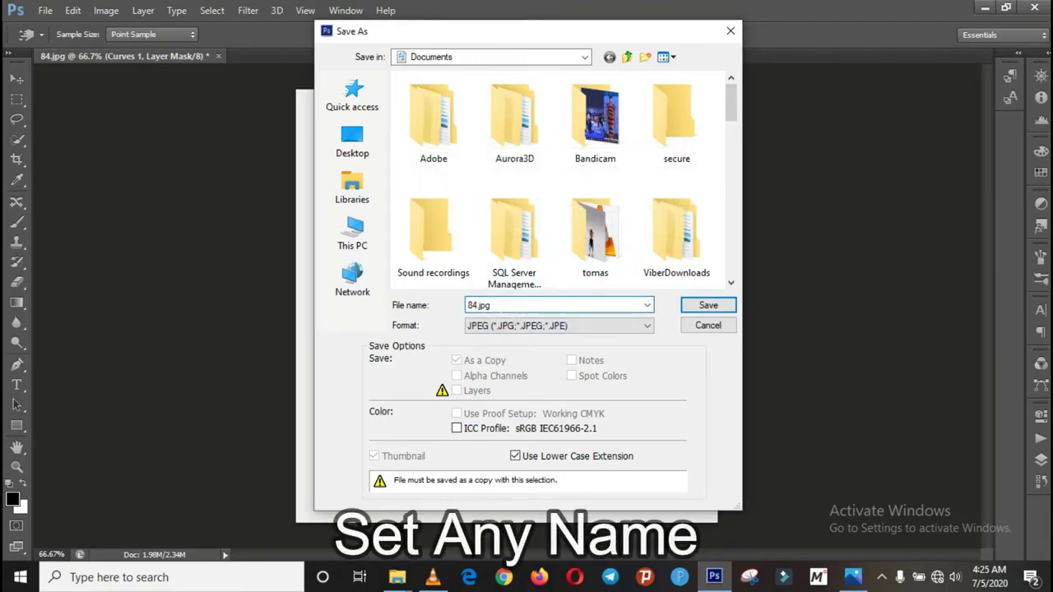
pyautogui.click(468, 306)
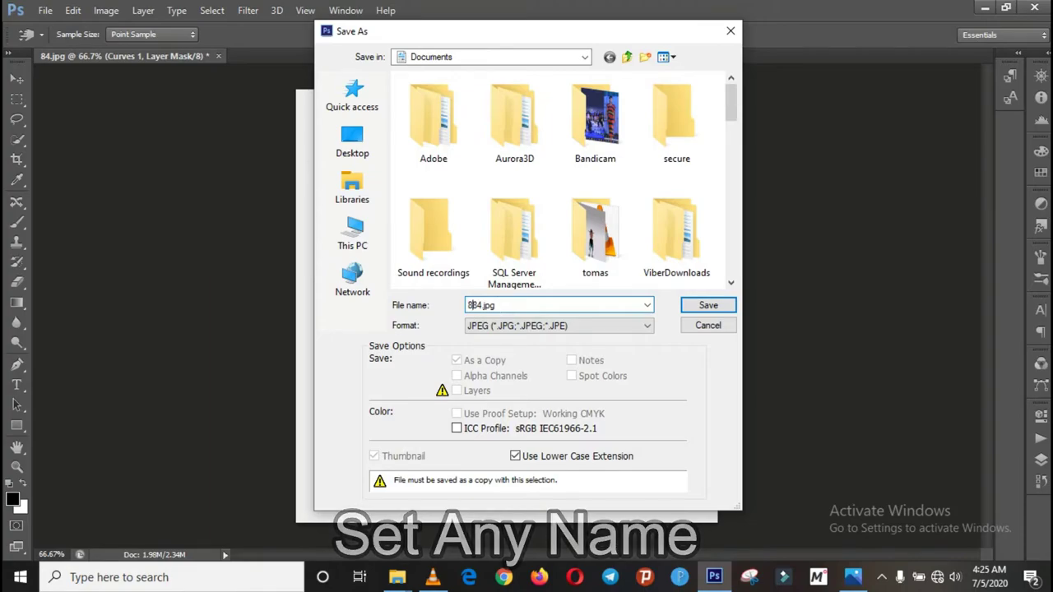
pyautogui.write('8')
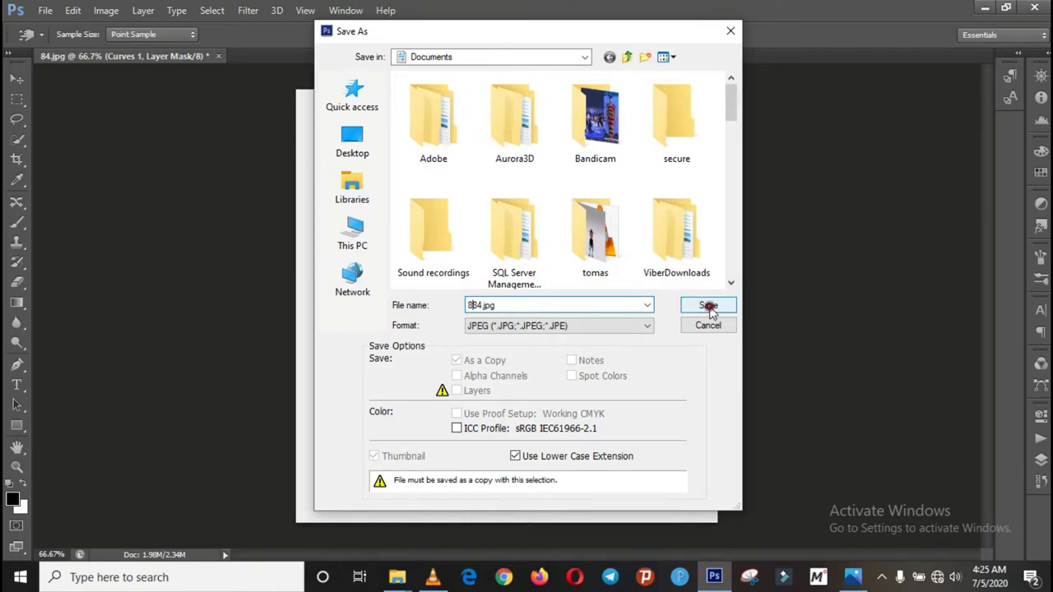
pyautogui.click(708, 305)
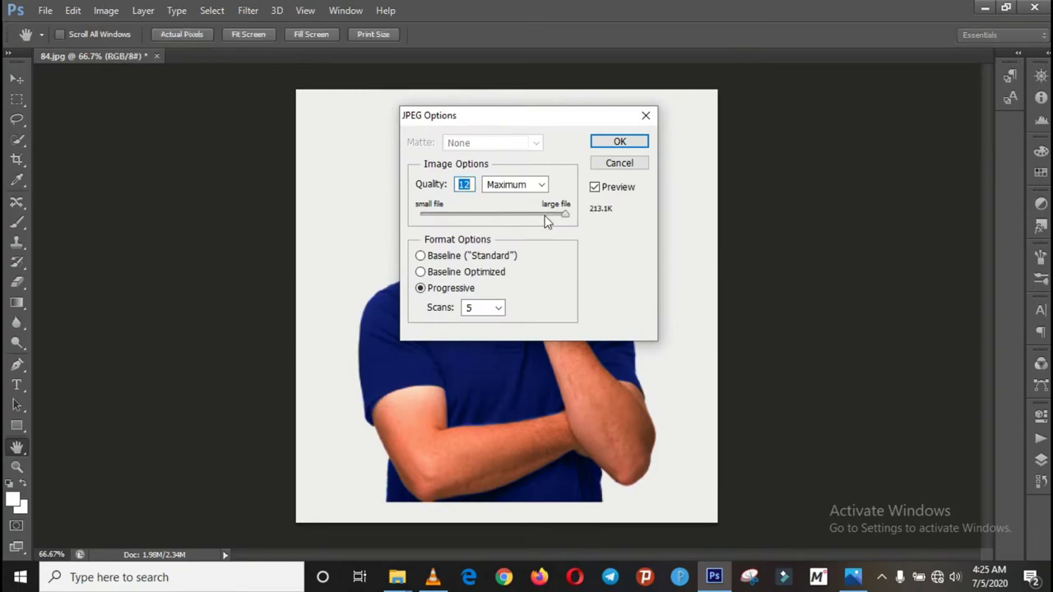
# - Confirm JPEG options: quality 12 (Maximum), Progressive with 5 scans
pyautogui.click(498, 307)
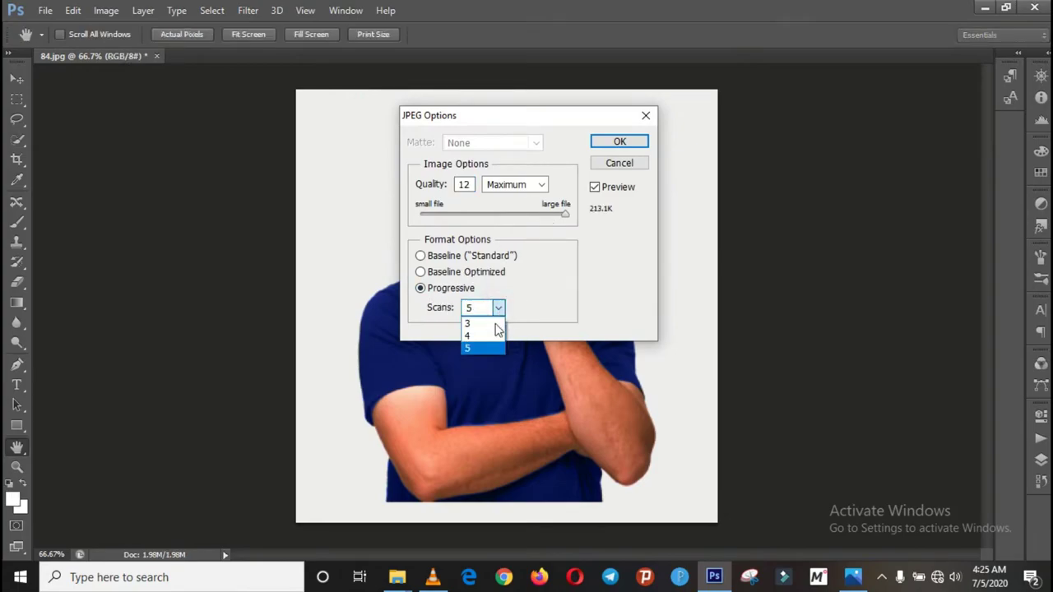
pyautogui.click(466, 347)
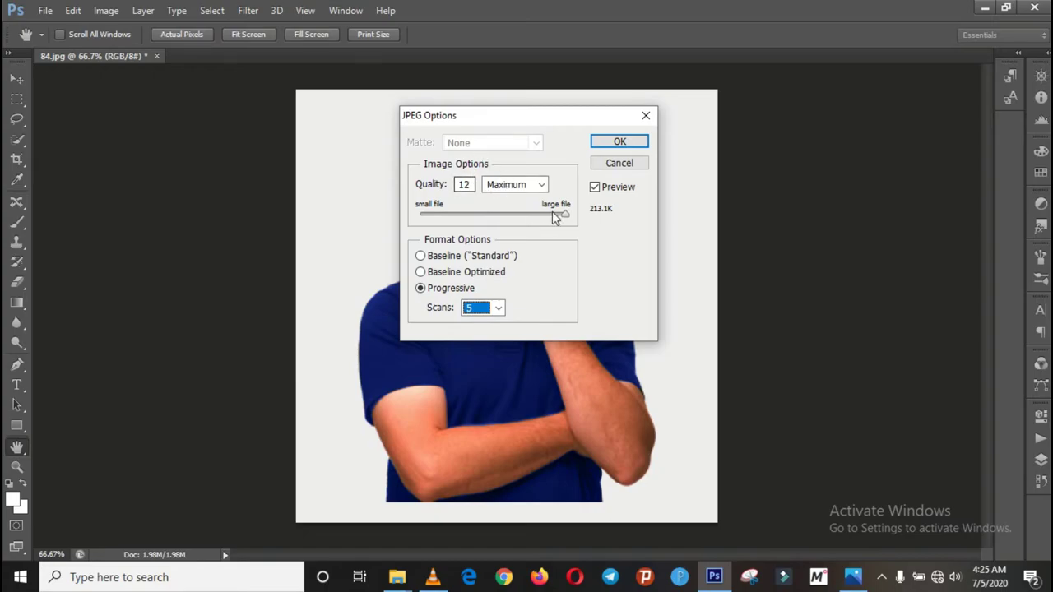
pyautogui.moveTo(565, 213)
pyautogui.mouseDown()
pyautogui.moveTo(459, 216)
pyautogui.moveTo(584, 220)
pyautogui.mouseUp()
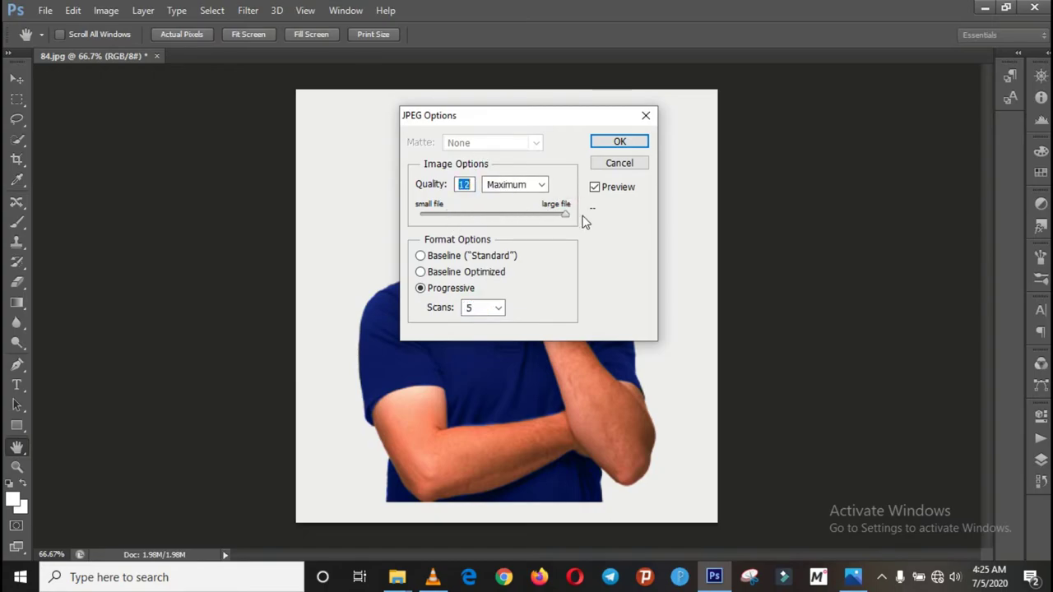
pyautogui.click(618, 142)
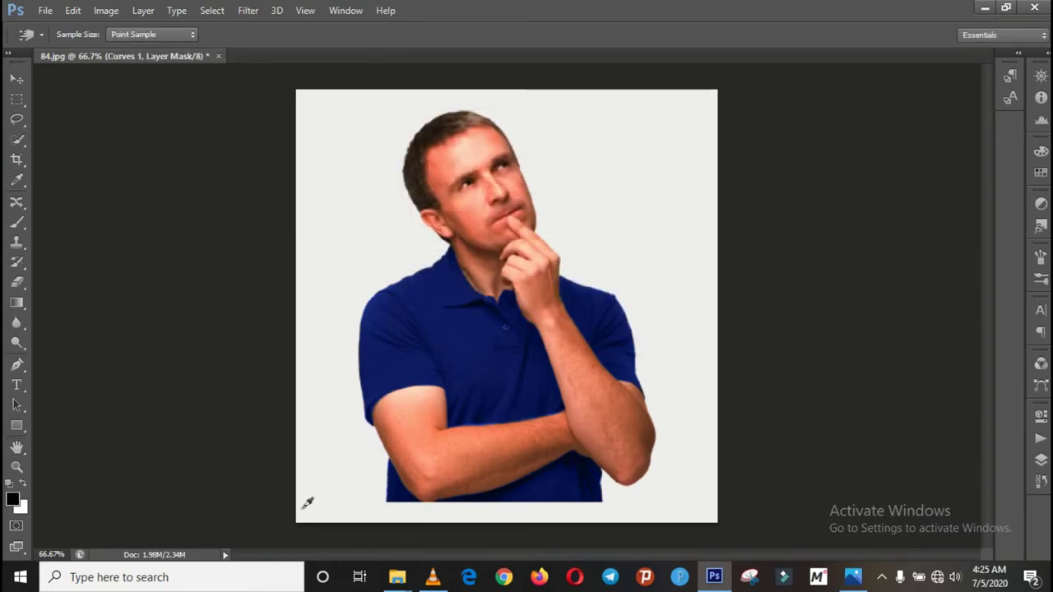
# - Switch to the Documents folder and refresh it so 884.jpg appears
pyautogui.click(396, 578)
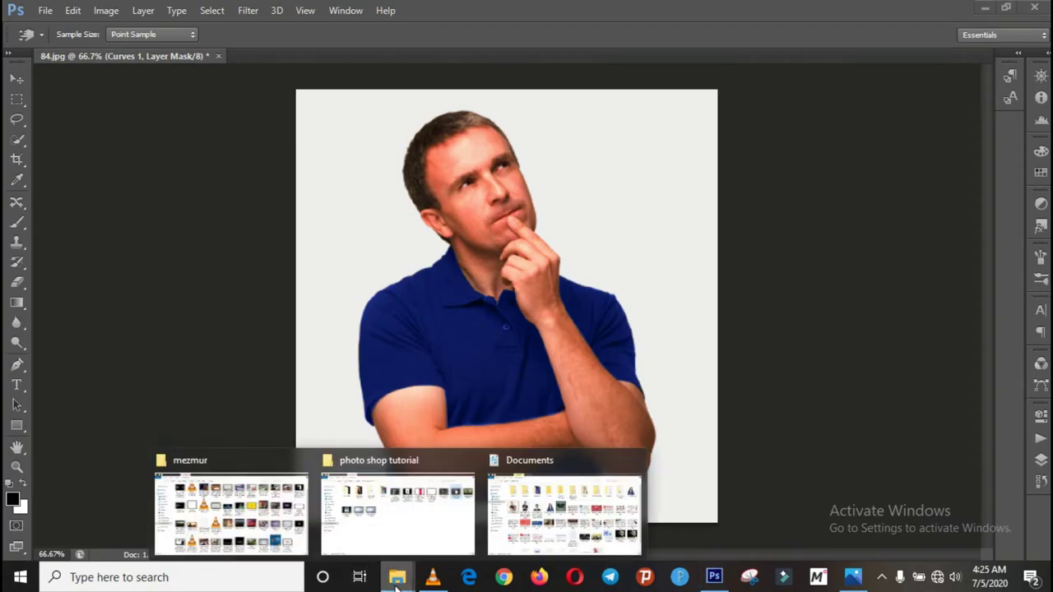
pyautogui.click(565, 520)
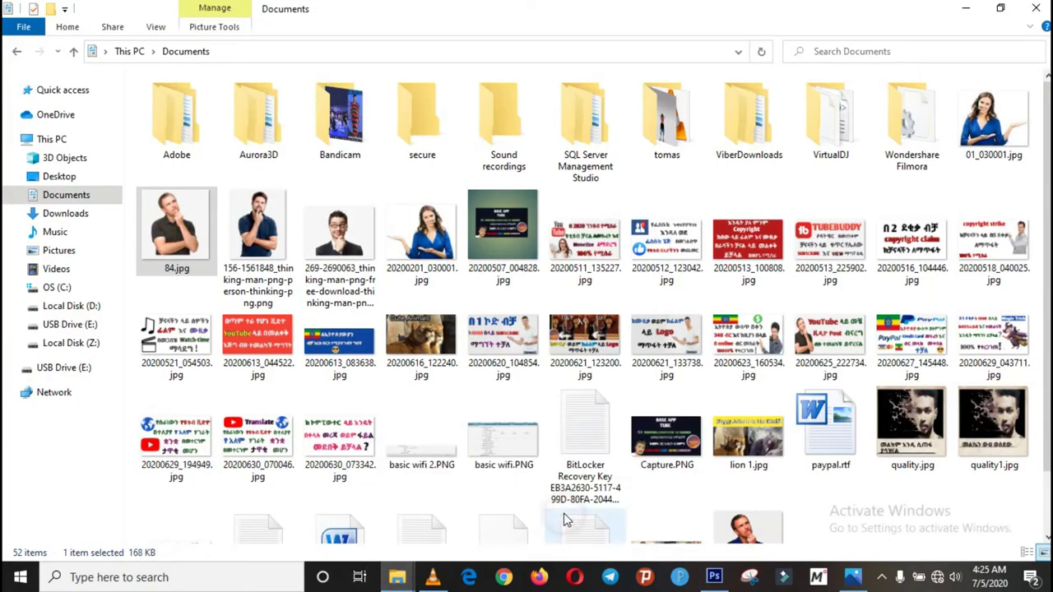
pyautogui.click(855, 514)
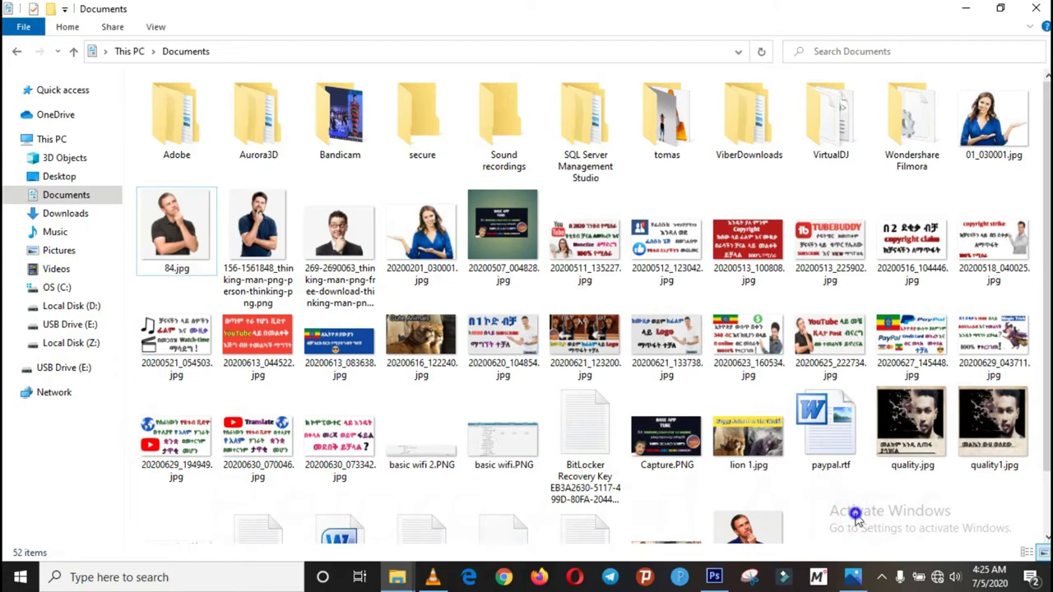
pyautogui.rightClick(856, 513)
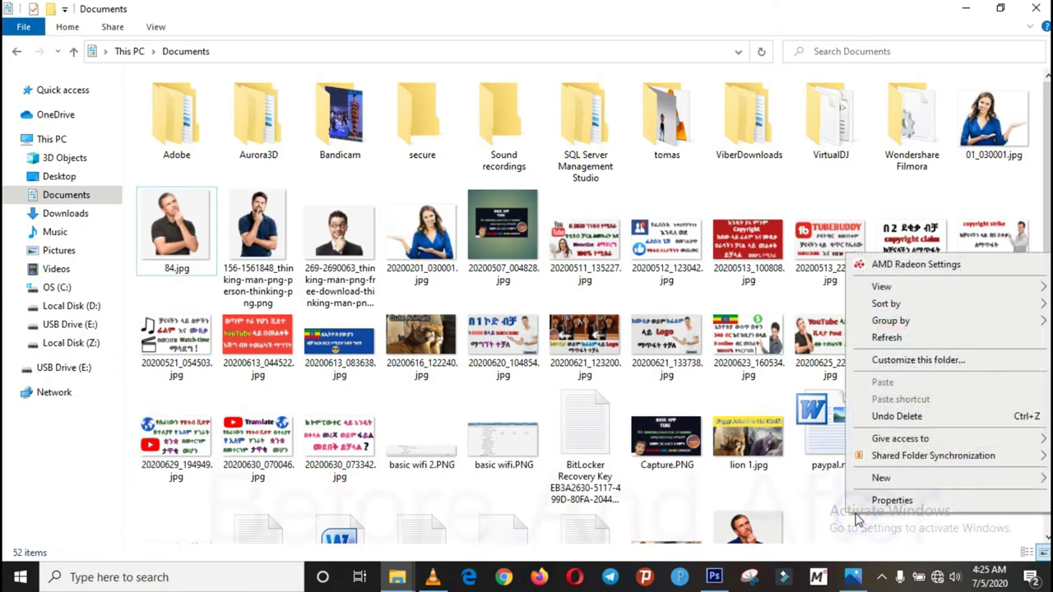
pyautogui.click(885, 338)
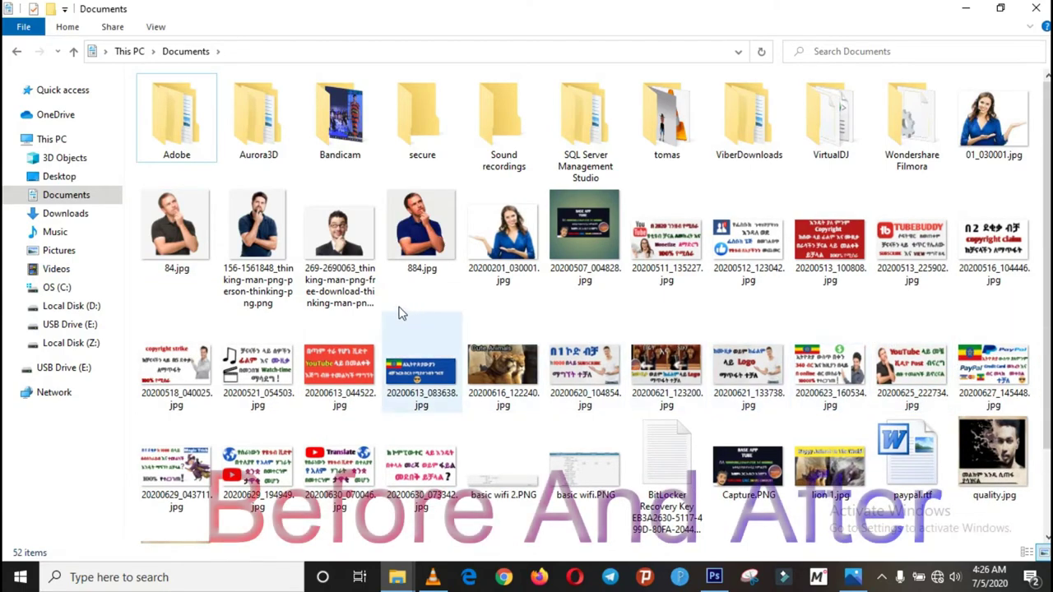
# - Preview the original dark-shirt 84.jpg, close it, and select 884.jpg
pyautogui.click(184, 247)
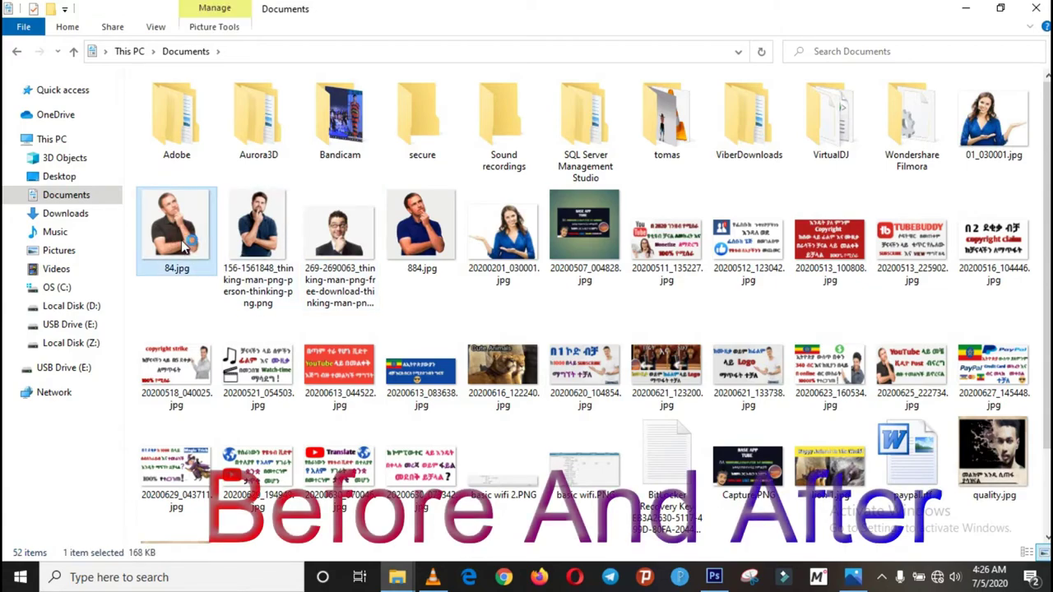
pyautogui.doubleClick(186, 245)
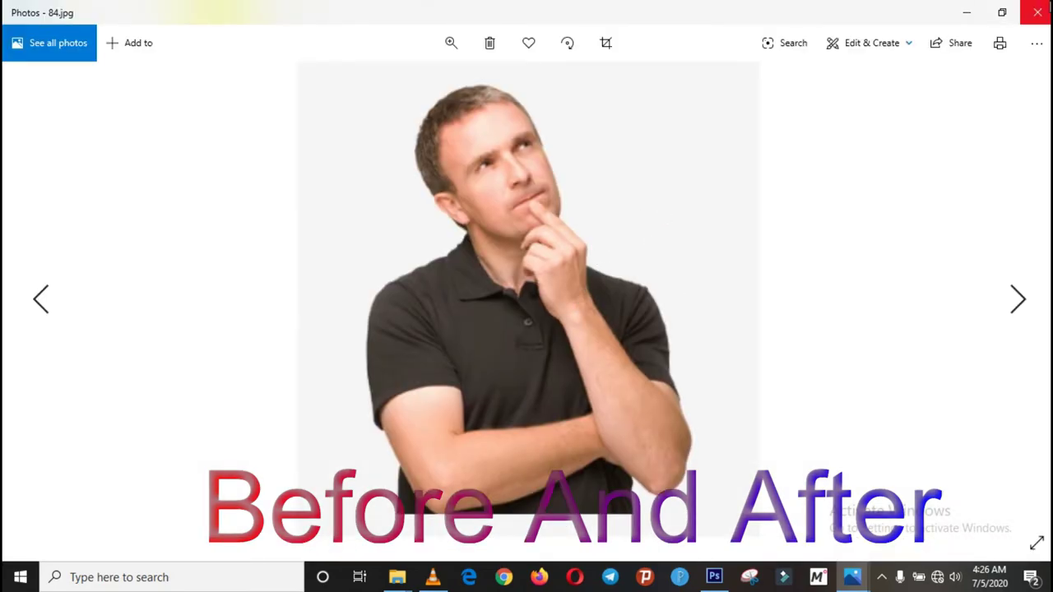
pyautogui.click(1037, 13)
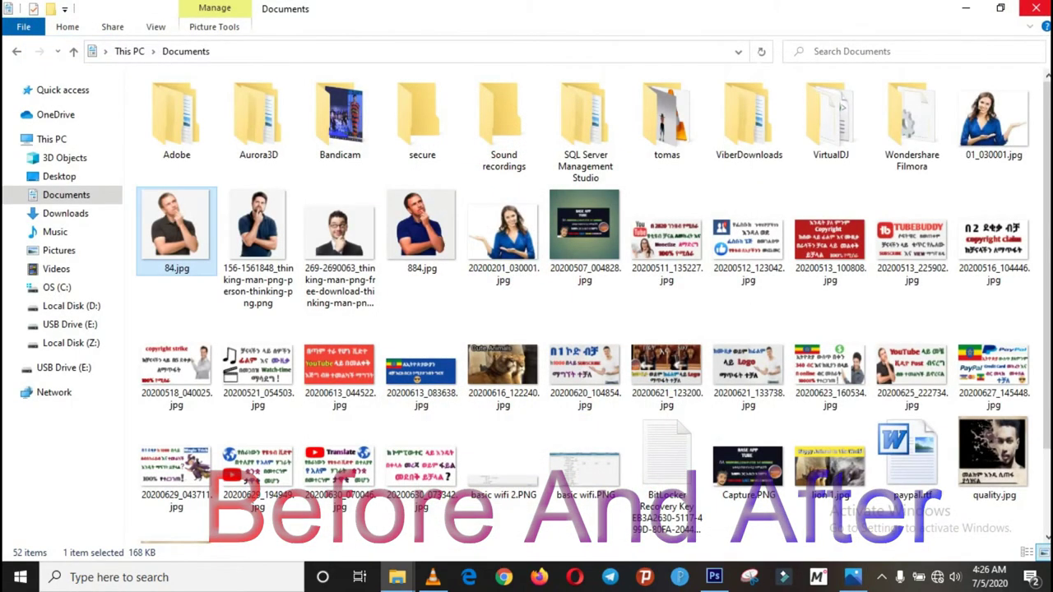
pyautogui.click(421, 238)
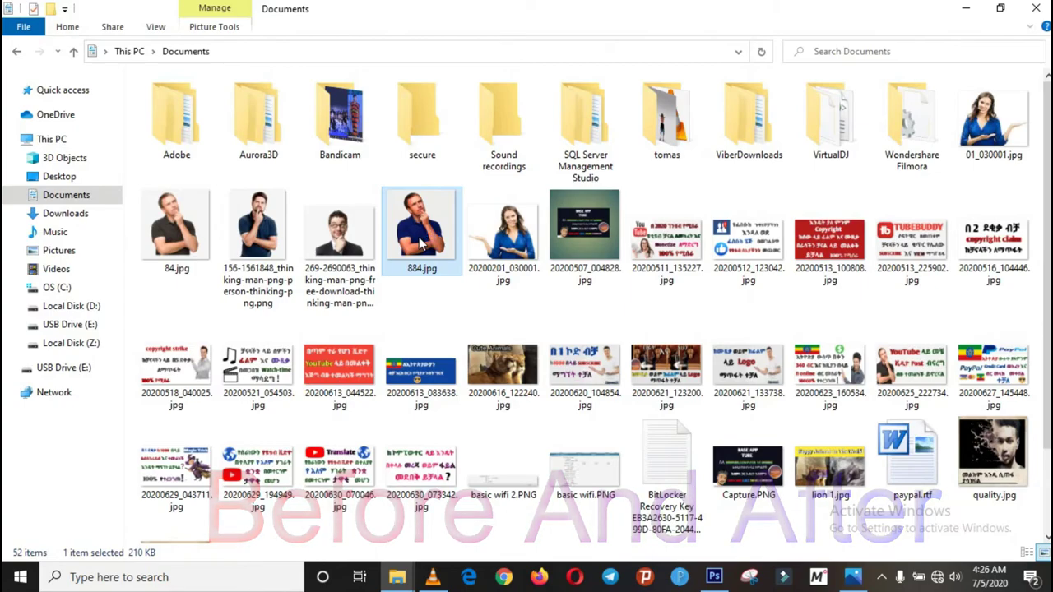
# - View 884.jpg in Photos, zooming into the navy shirt and forearms, then close it
pyautogui.doubleClick(421, 238)
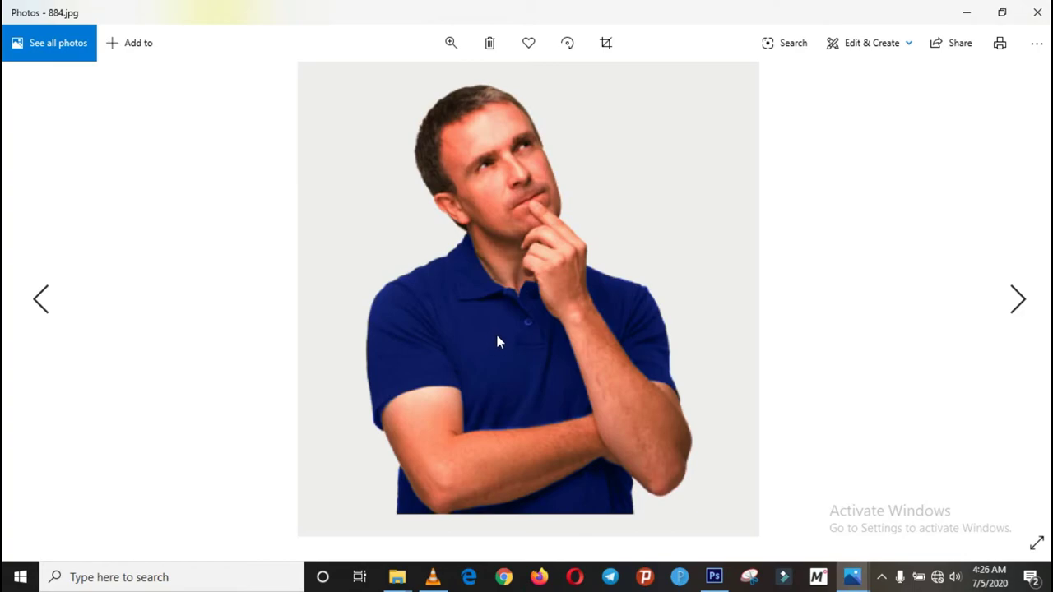
pyautogui.scroll(2, 497, 340)
pyautogui.scroll(2, 496, 340)
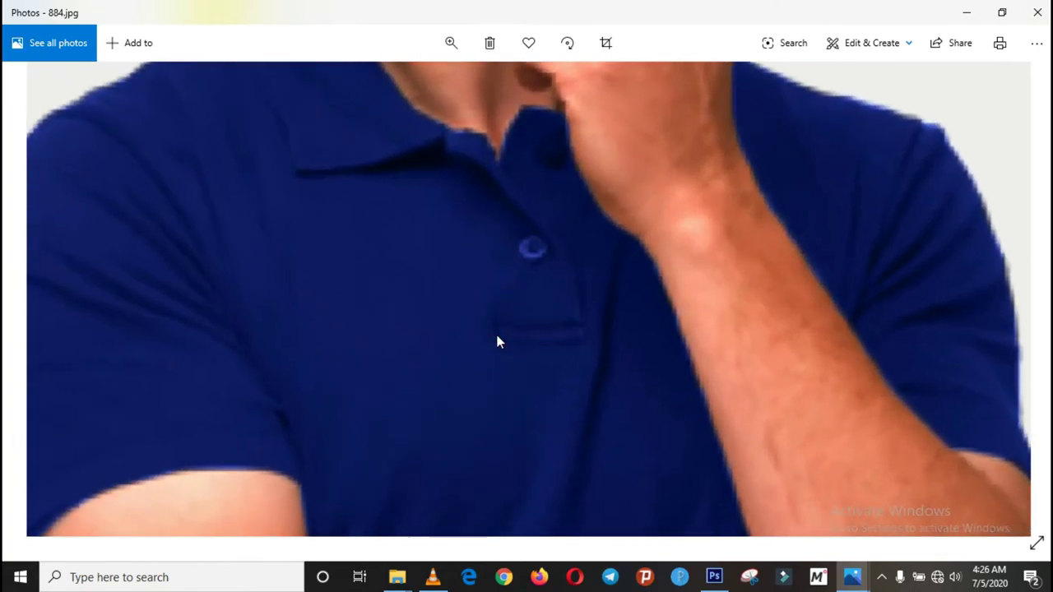
pyautogui.scroll(-3, 473, 181)
pyautogui.scroll(-2, 465, 247)
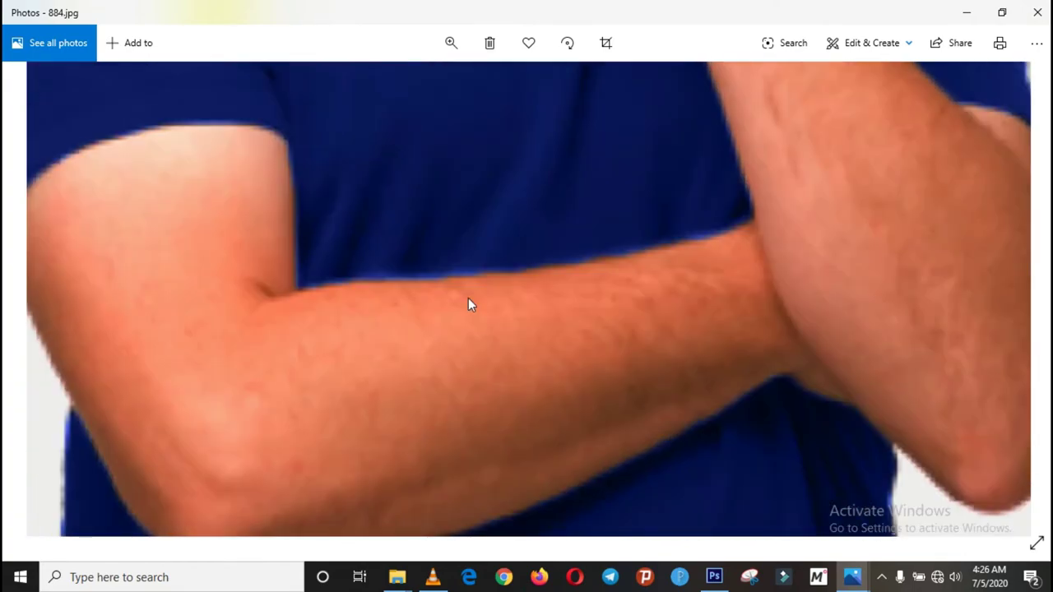
pyautogui.moveTo(468, 299)
pyautogui.mouseDown()
pyautogui.moveTo(480, 28)
pyautogui.moveTo(450, 443)
pyautogui.mouseUp()
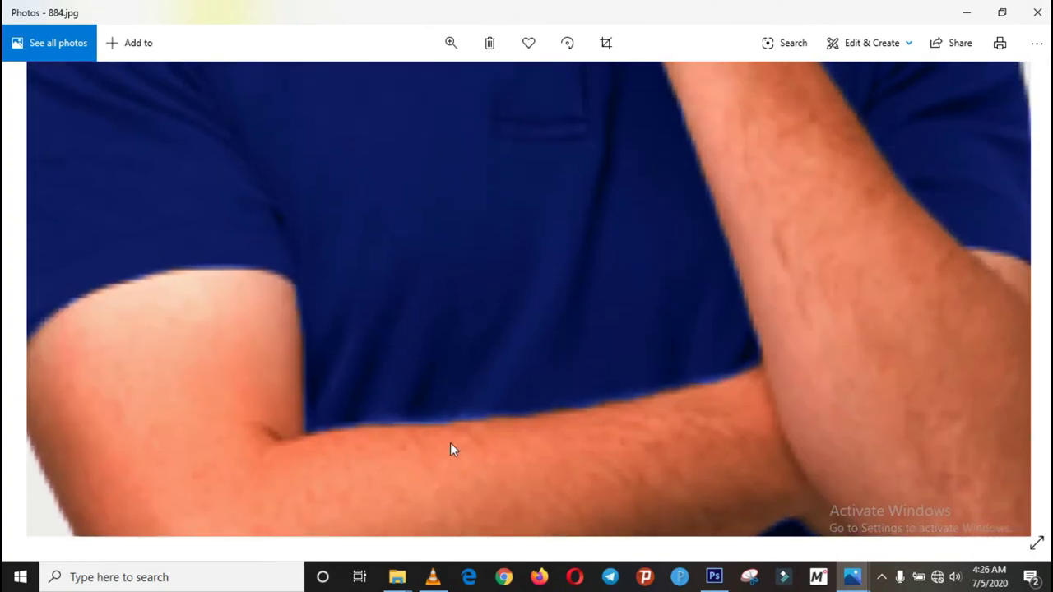
pyautogui.scroll(-2, 445, 288)
pyautogui.scroll(-2, 445, 288)
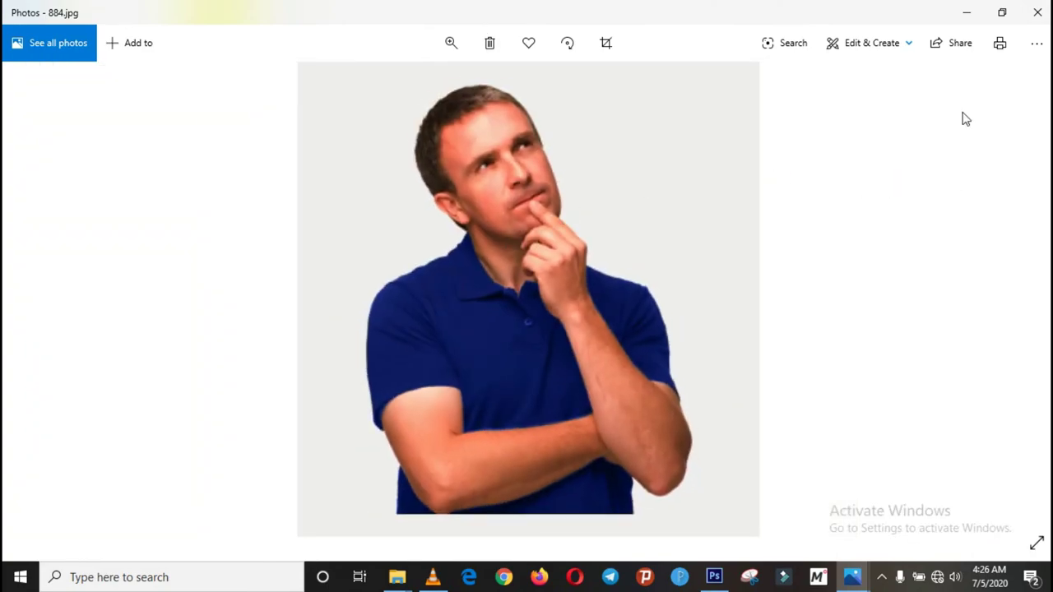
pyautogui.click(1037, 13)
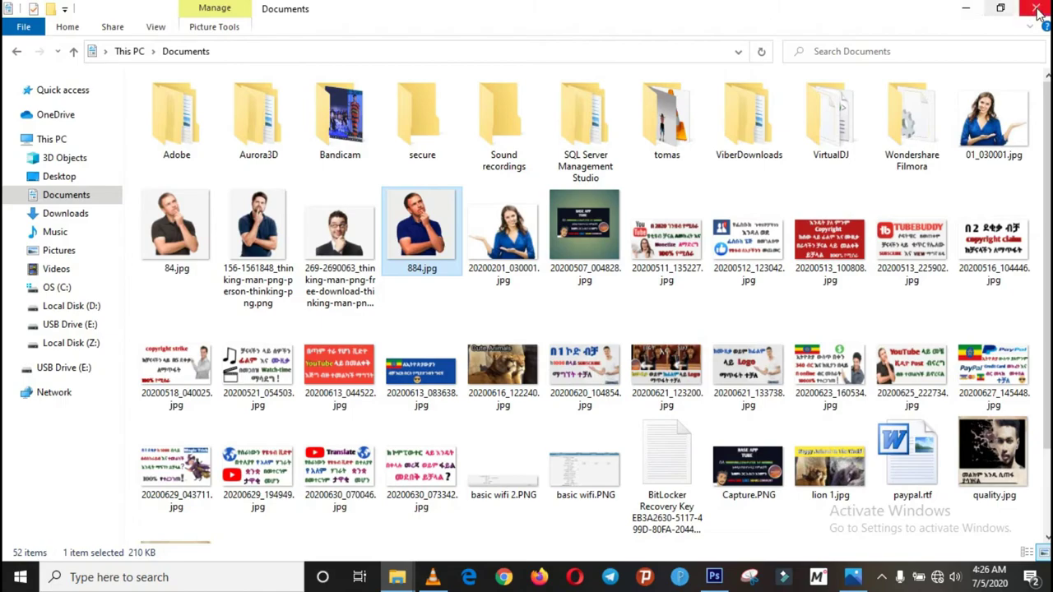
# - Close the Documents folder, minimize Photoshop, and refresh the desktop
pyautogui.click(1035, 10)
pyautogui.click(985, 9)
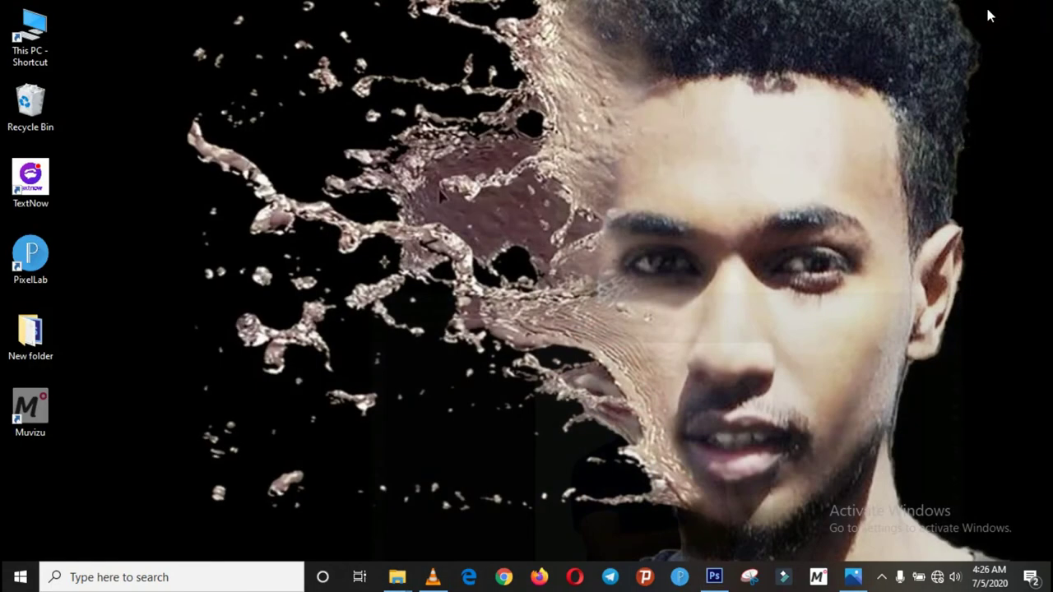
pyautogui.rightClick(380, 160)
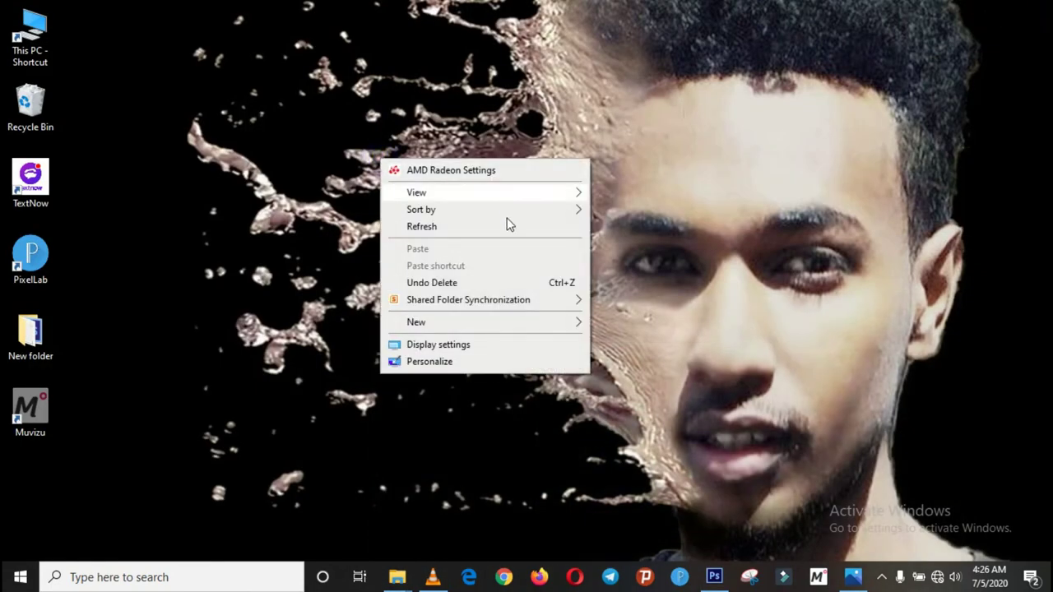
pyautogui.click(465, 234)
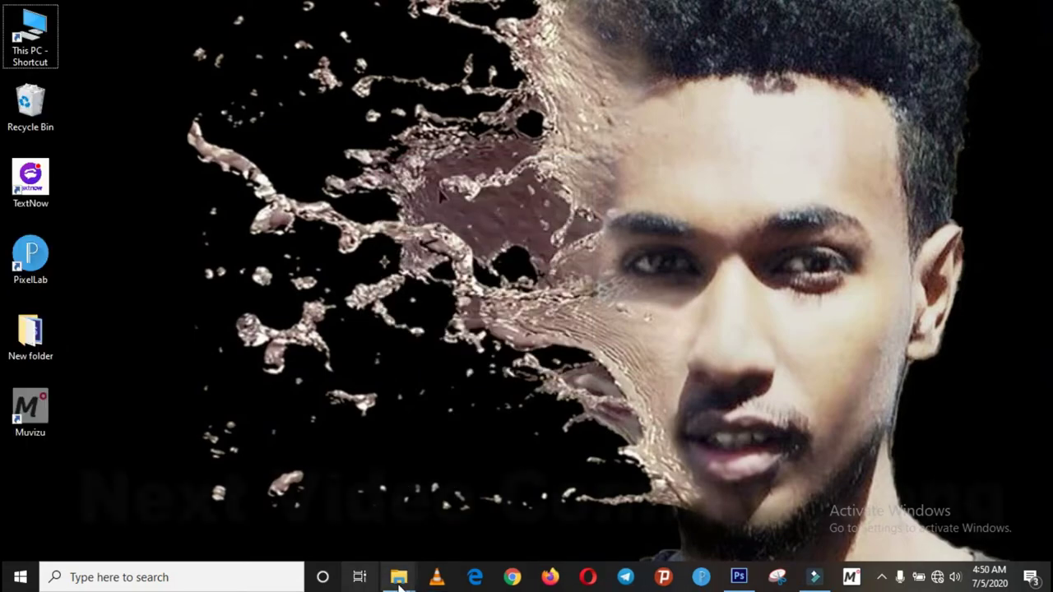
pyautogui.click(399, 578)
# - Open 1.jpg from New folder (2), zoom in on the hair and eyebrows, then close it
pyautogui.click(217, 502)
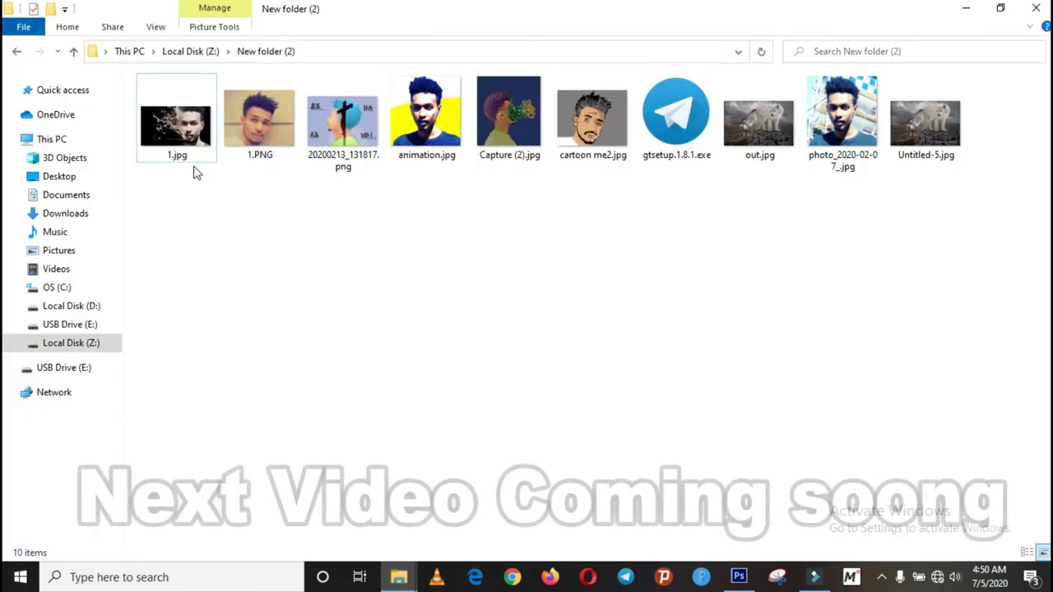
pyautogui.doubleClick(177, 128)
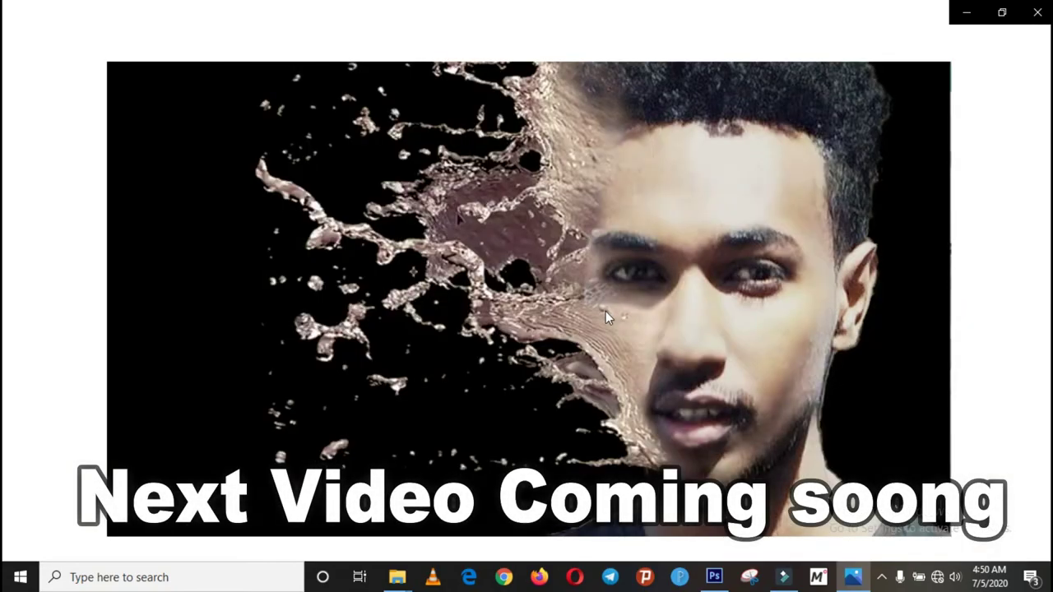
pyautogui.scroll(3, 520, 284)
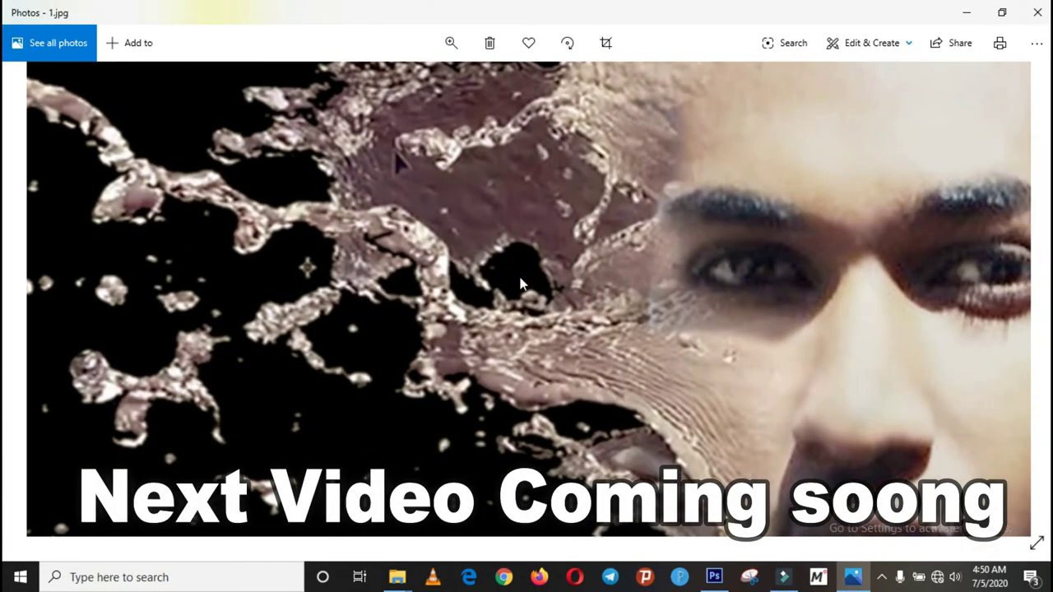
pyautogui.moveTo(394, 150); pyautogui.dragTo(394, 348)
pyautogui.scroll(-3, 252, 416)
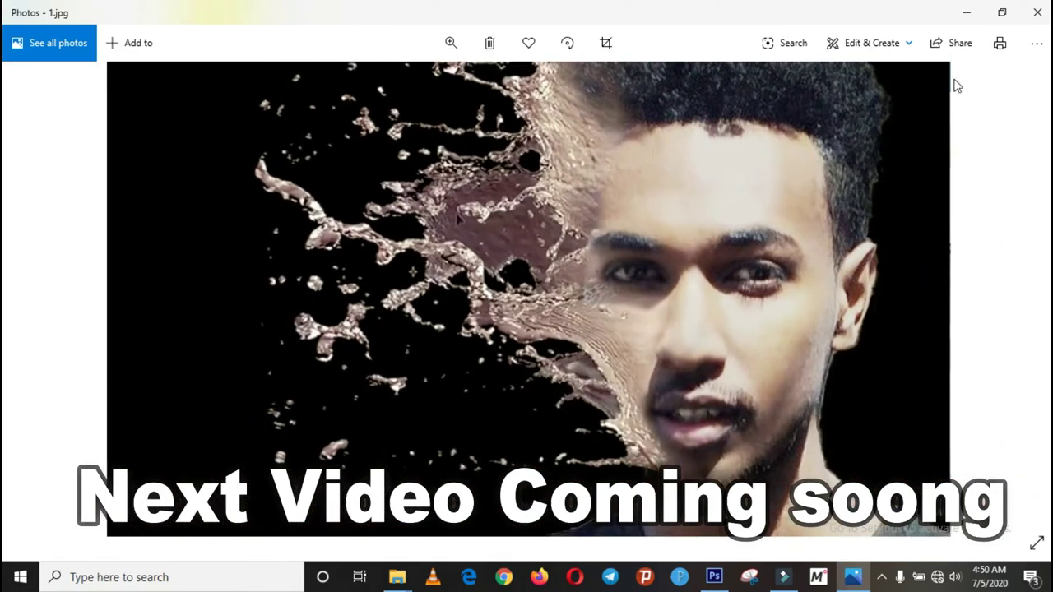
pyautogui.click(1042, 6)
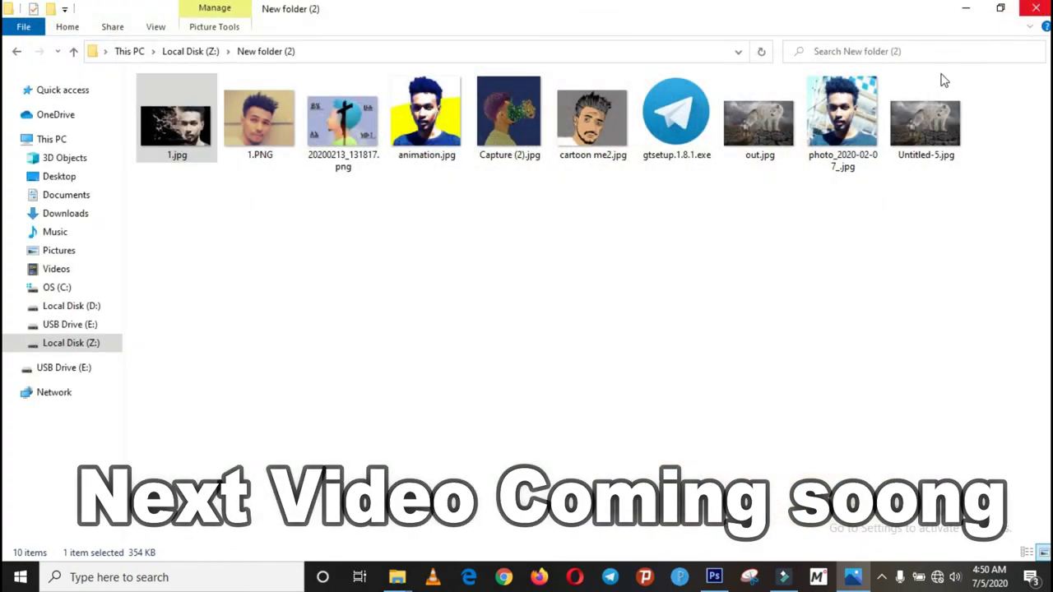
# - Look at photo_2020-02-07_.jpg, reopen 1.jpg, then close the photo viewer
pyautogui.click(851, 120)
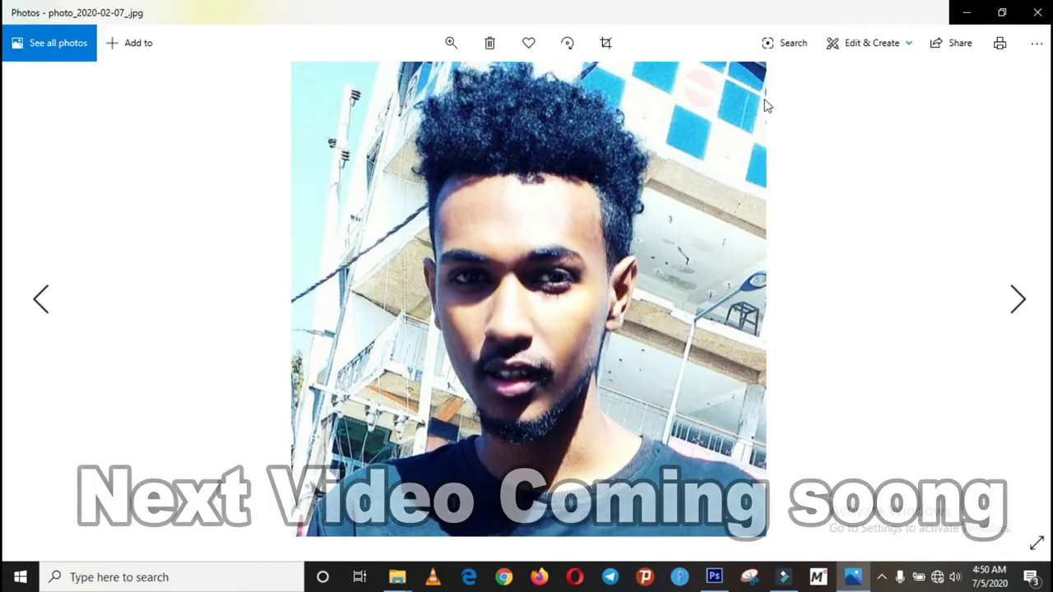
pyautogui.click(965, 11)
pyautogui.click(195, 155)
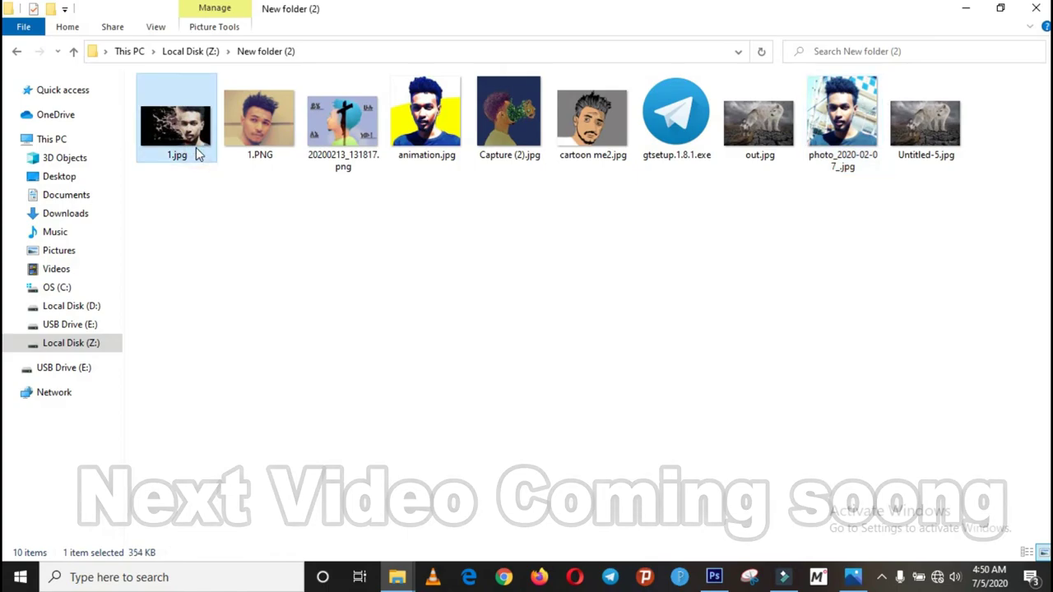
pyautogui.press('Return')
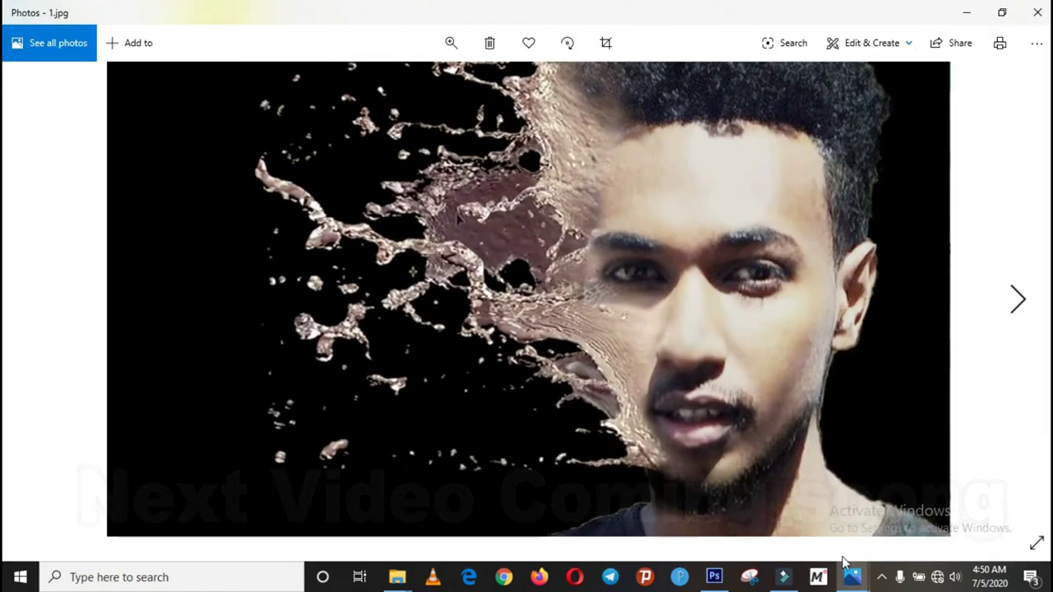
pyautogui.click(851, 580)
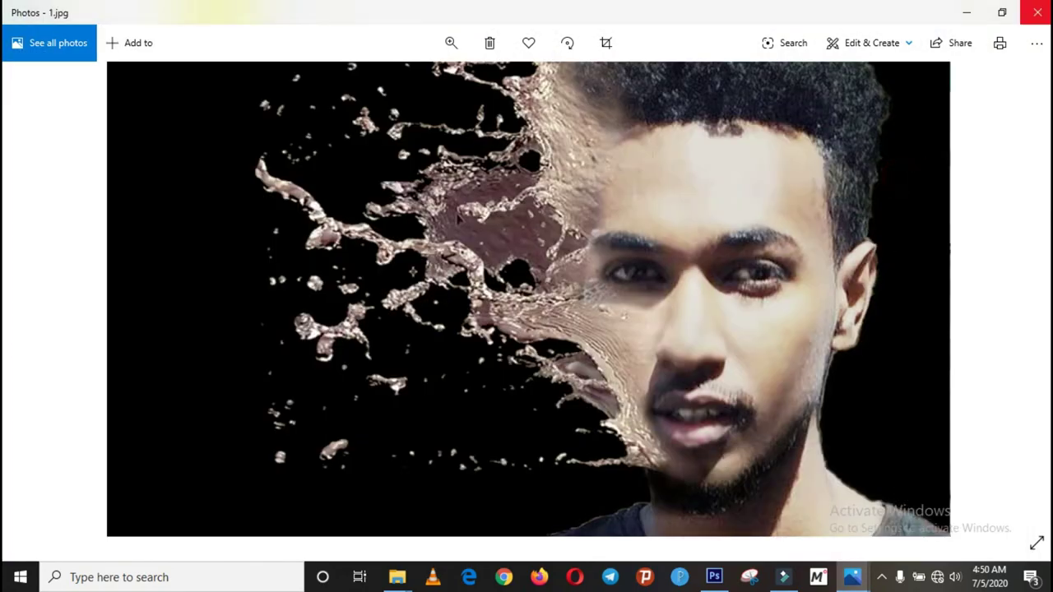
pyautogui.click(1036, 10)
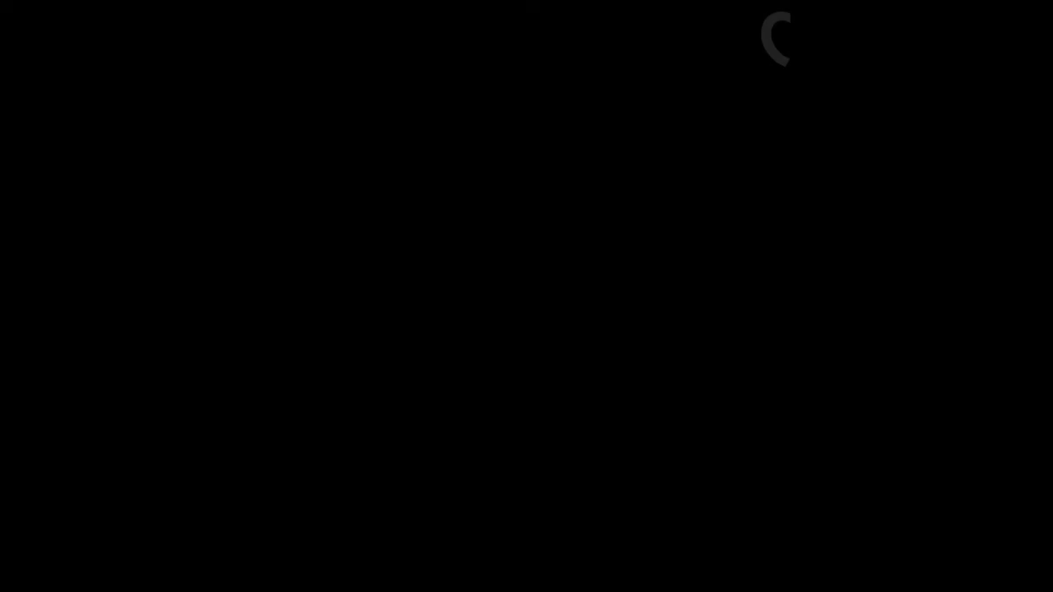